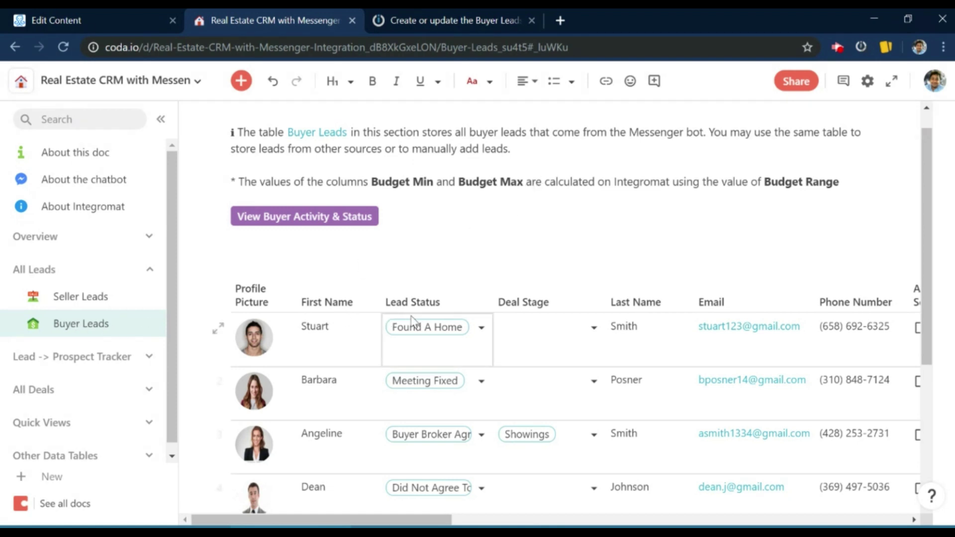
- Scroll through the Buyer Leads table of Messenger bot leads down to its last row
scroll(408, 324, down, 4)
scroll(373, 365, up, 4)
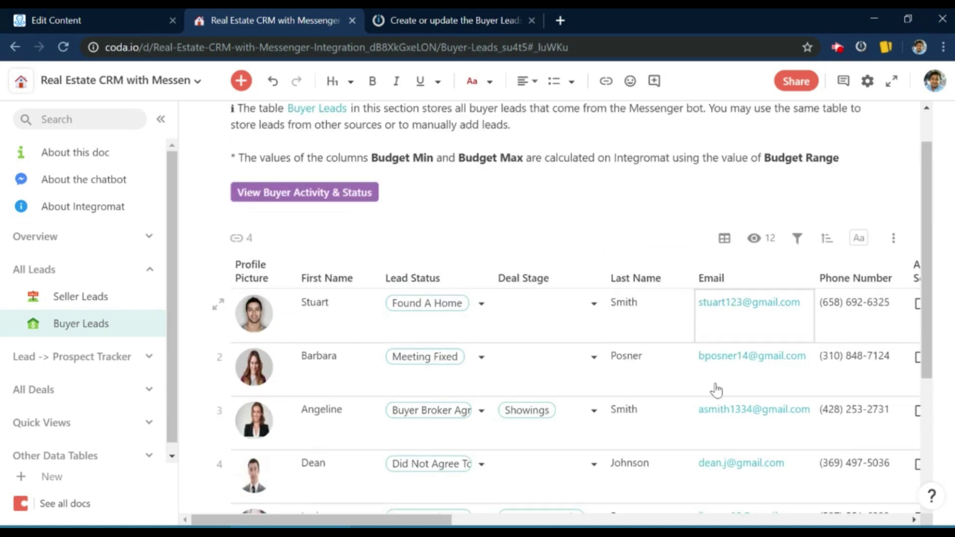
scroll(348, 350, down, 4)
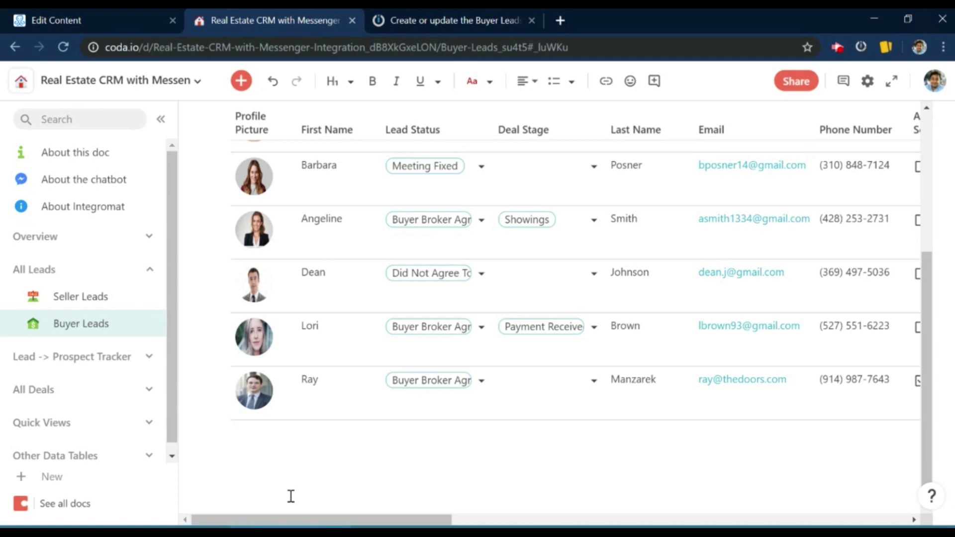
- Open the Real Estate Bot's Buyer flow in ManyChat and review its steps and delivery stats
click(99, 13)
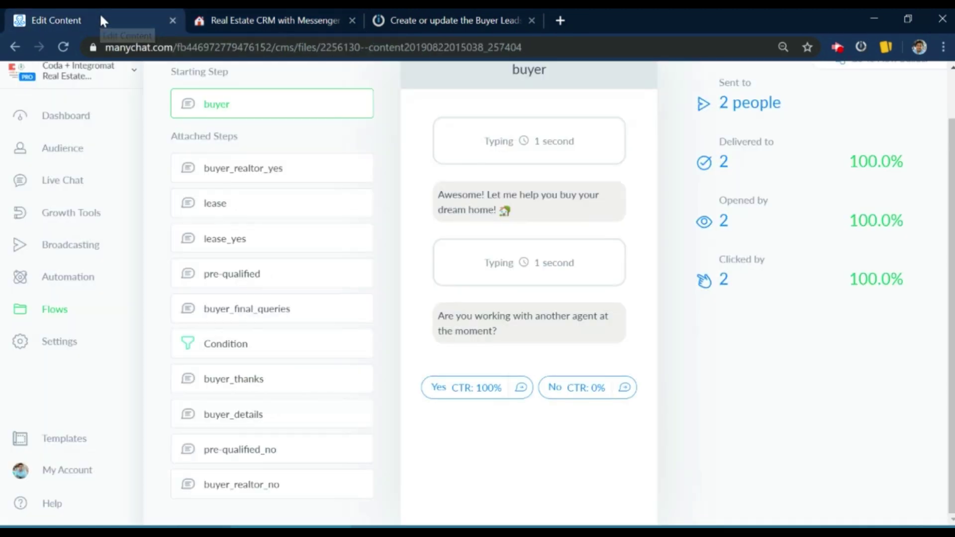
scroll(309, 265, up, 1)
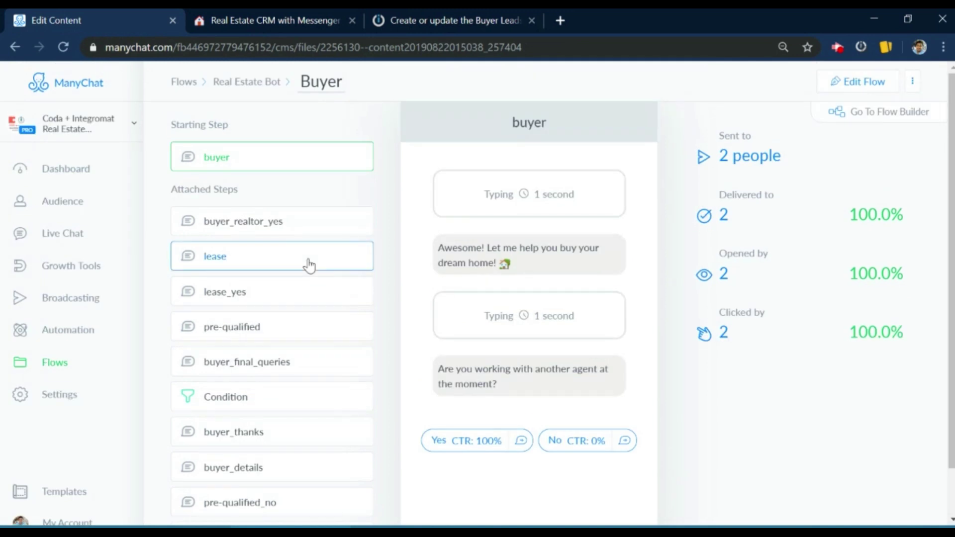
click(248, 84)
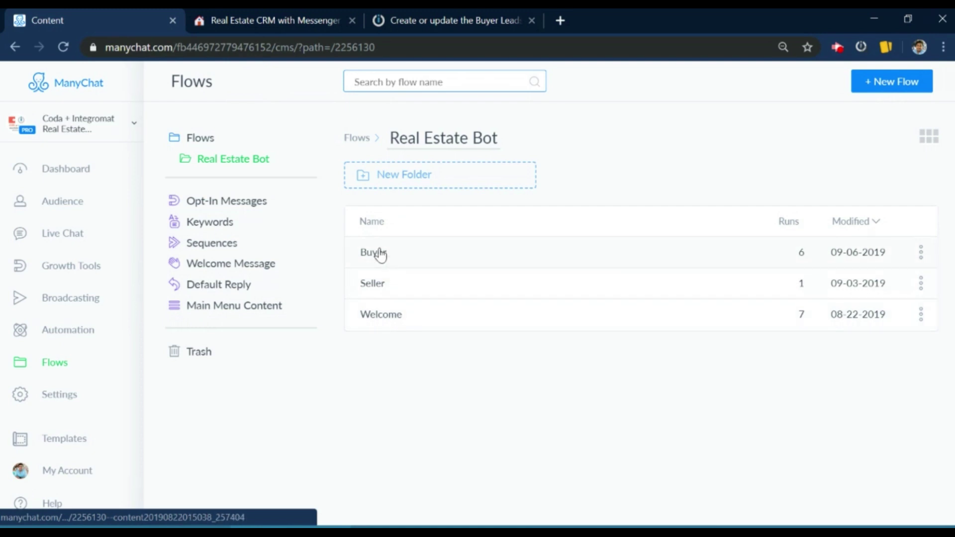
click(378, 254)
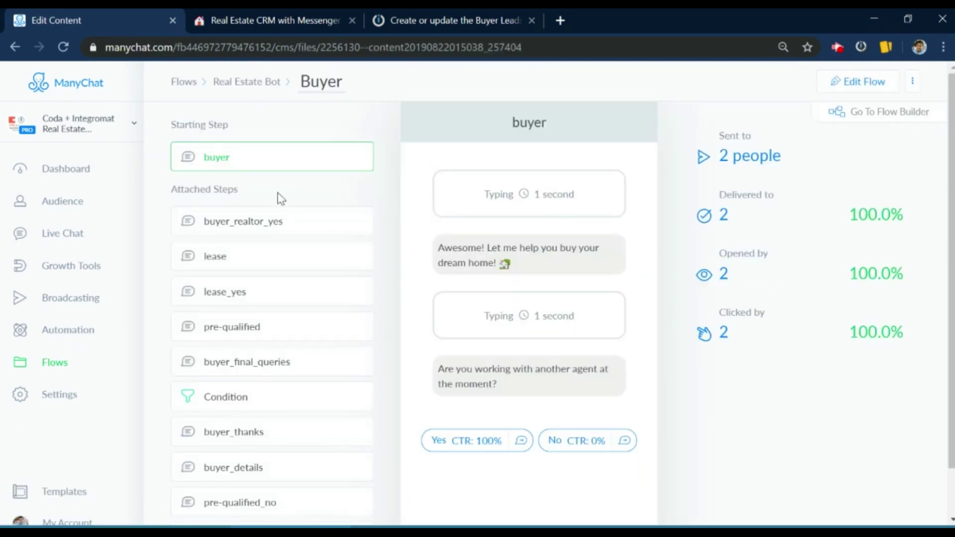
scroll(278, 194, down, 1)
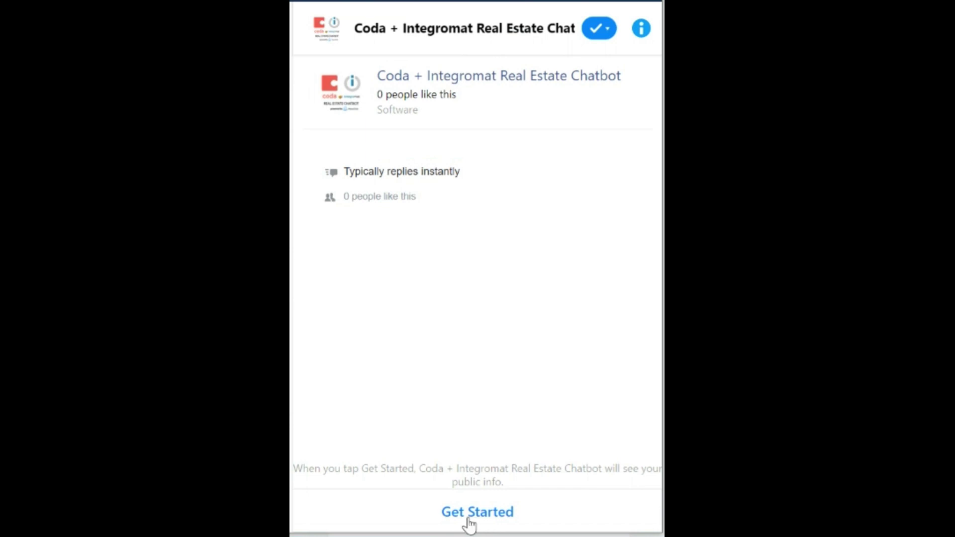
- Start the real estate chatbot as a buyer already working with an agent, and send the agent's name
click(464, 521)
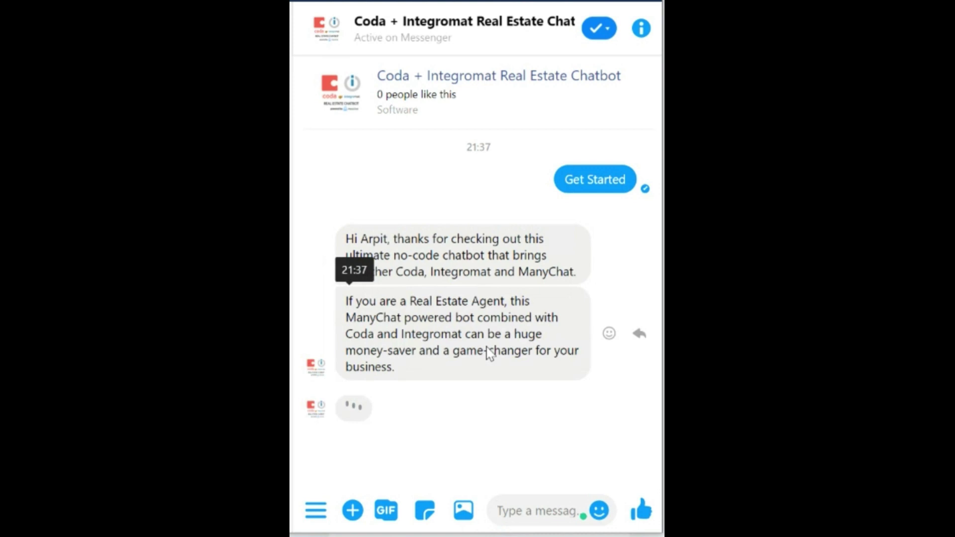
click(491, 470)
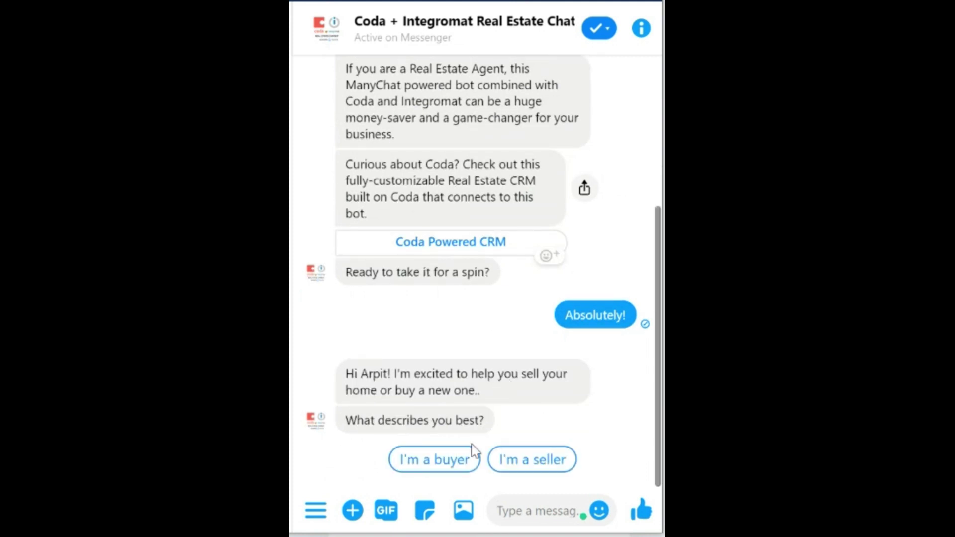
click(464, 466)
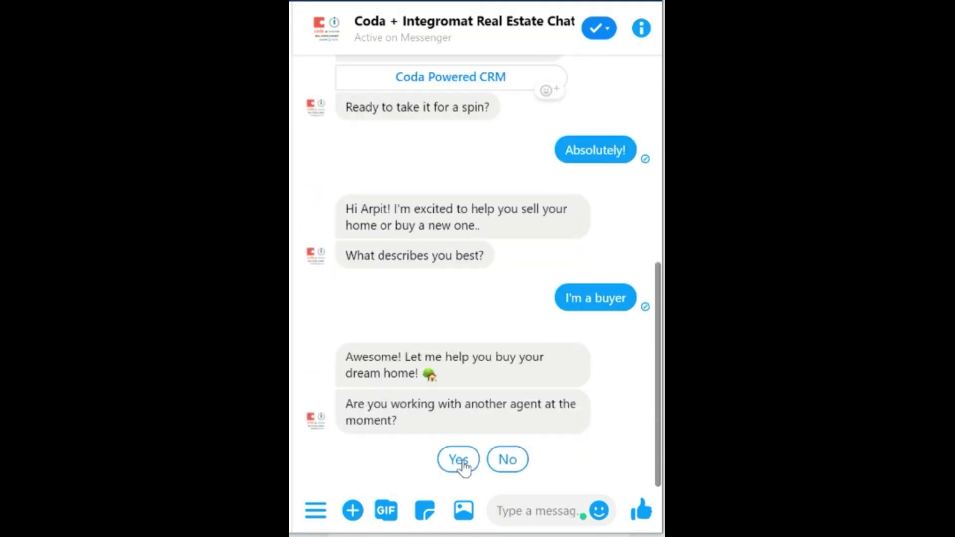
click(455, 462)
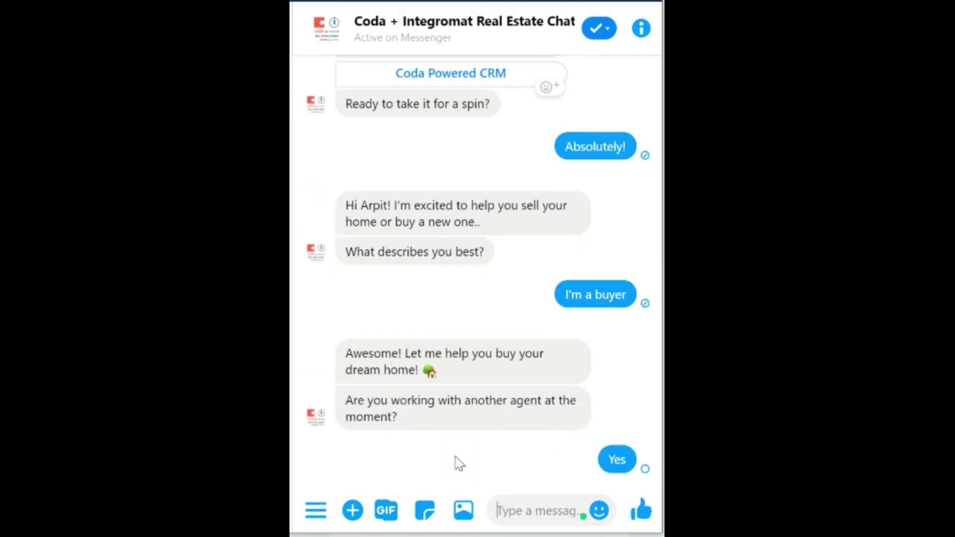
text(J)
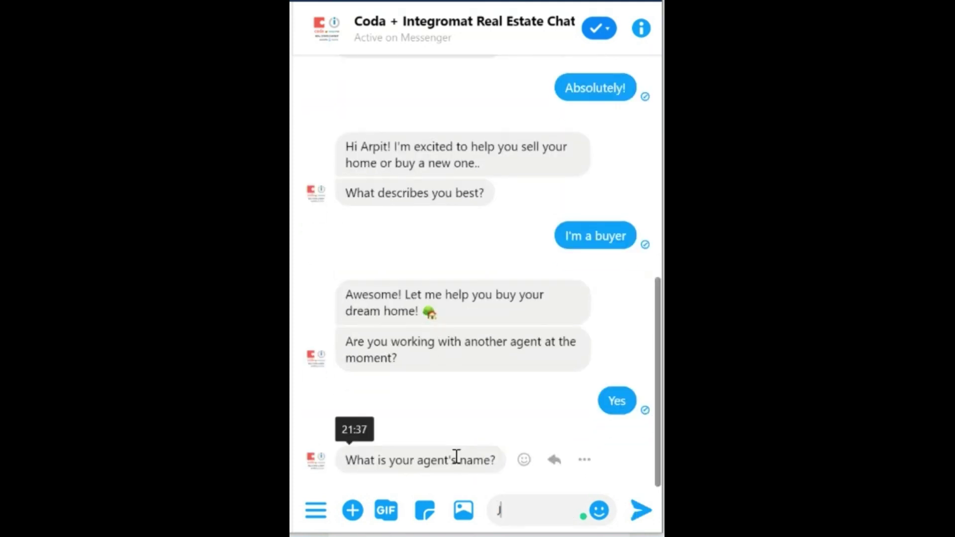
text(imbo)
key(Return)
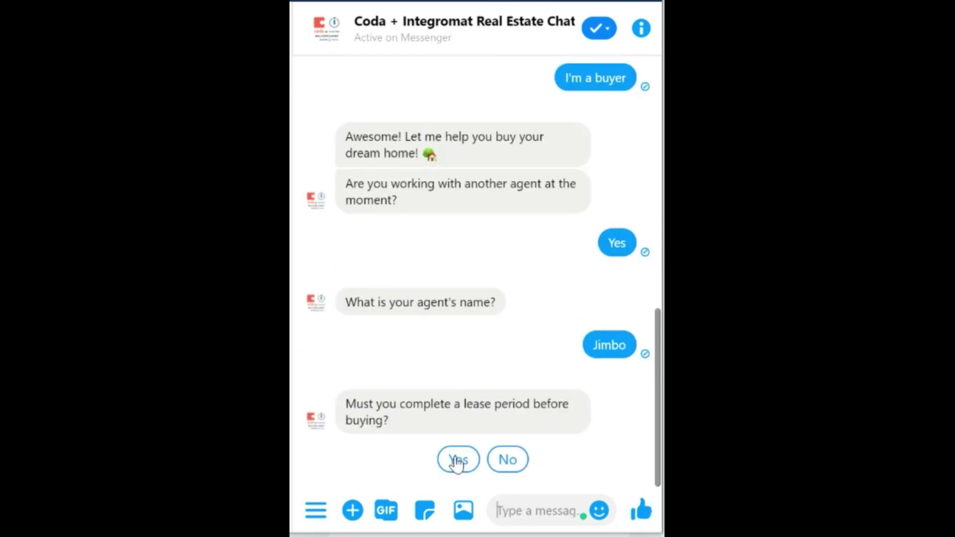
- Give the bot a lease end date of 12/31/19 and confirm mortgage pre-qualification
click(457, 462)
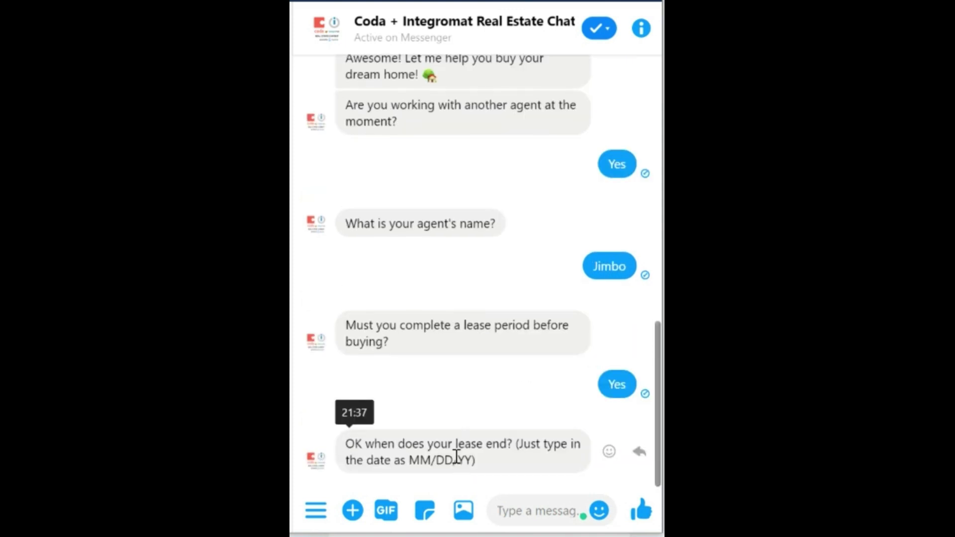
text(12/)
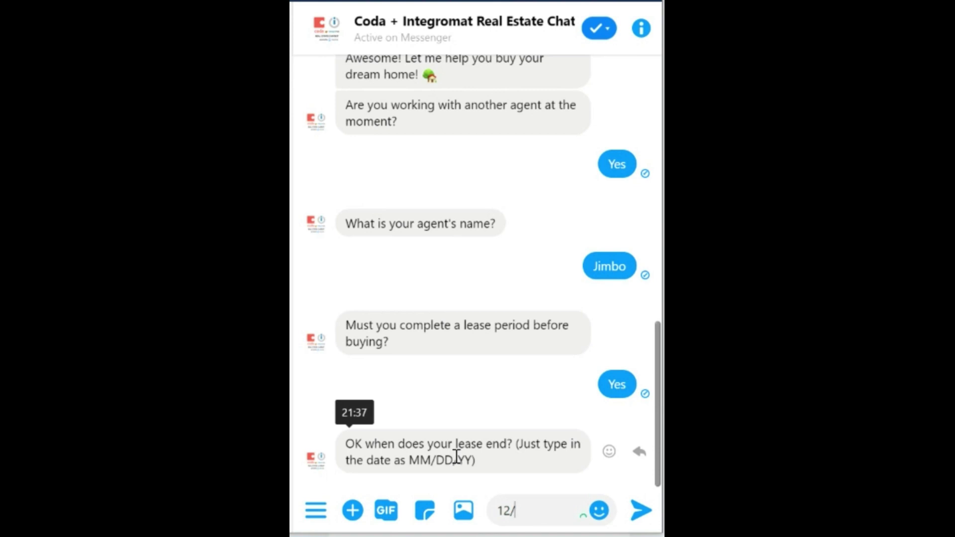
text(31/19)
key(Return)
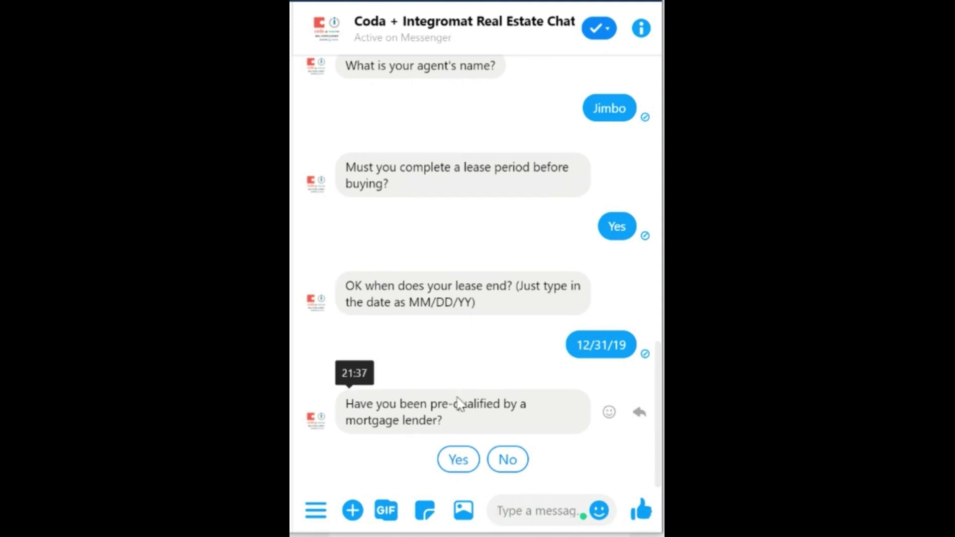
click(460, 459)
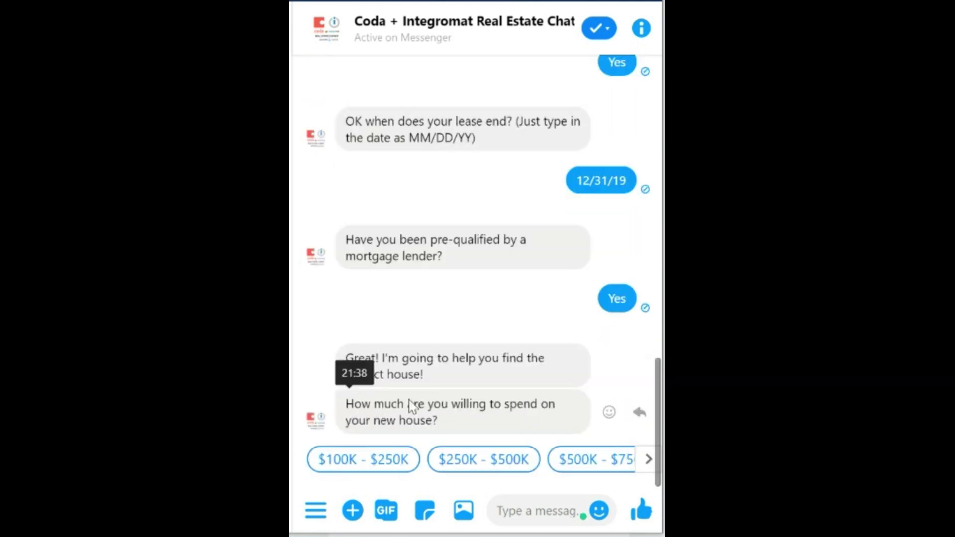
- Answer a $500K - $750K budget, 3 bedrooms, 3 bathrooms and Southwest Las Vegas
click(649, 459)
click(473, 459)
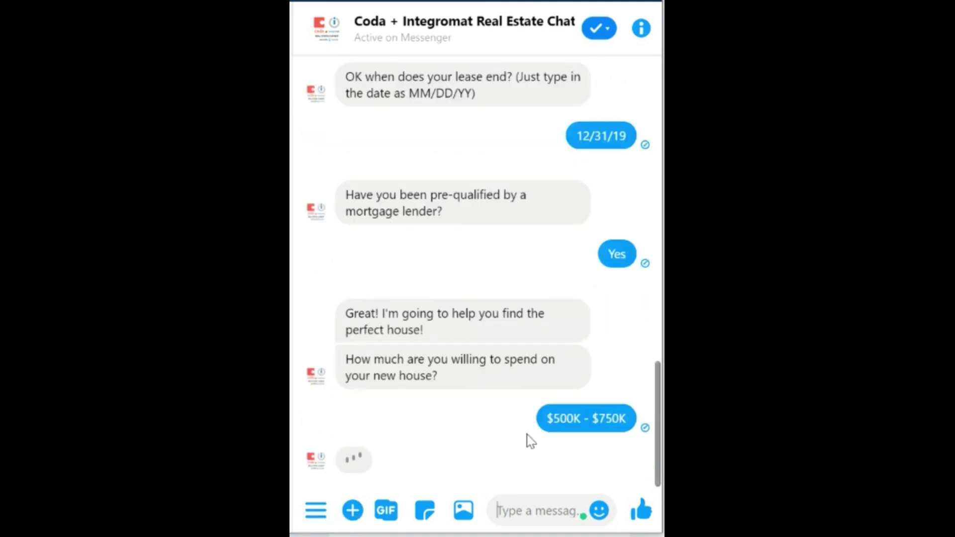
click(505, 458)
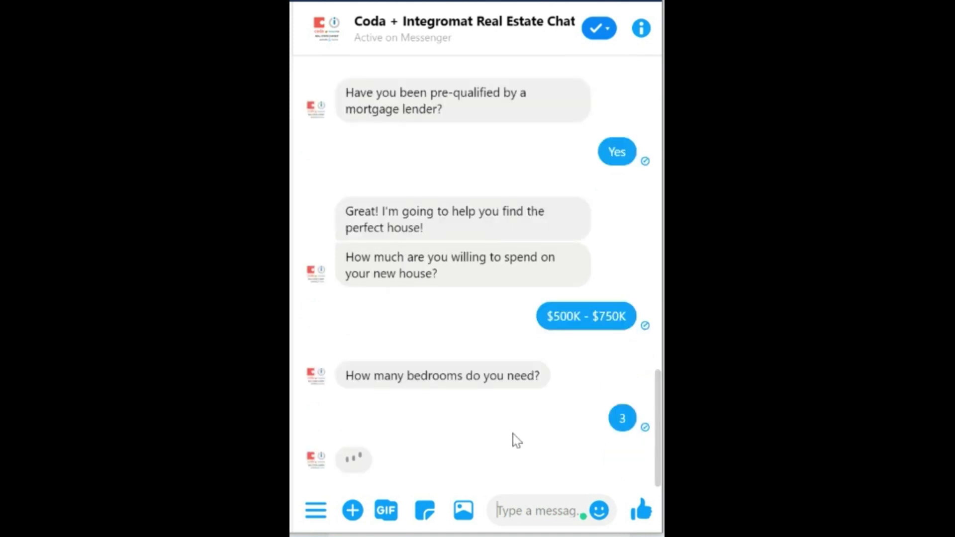
click(505, 459)
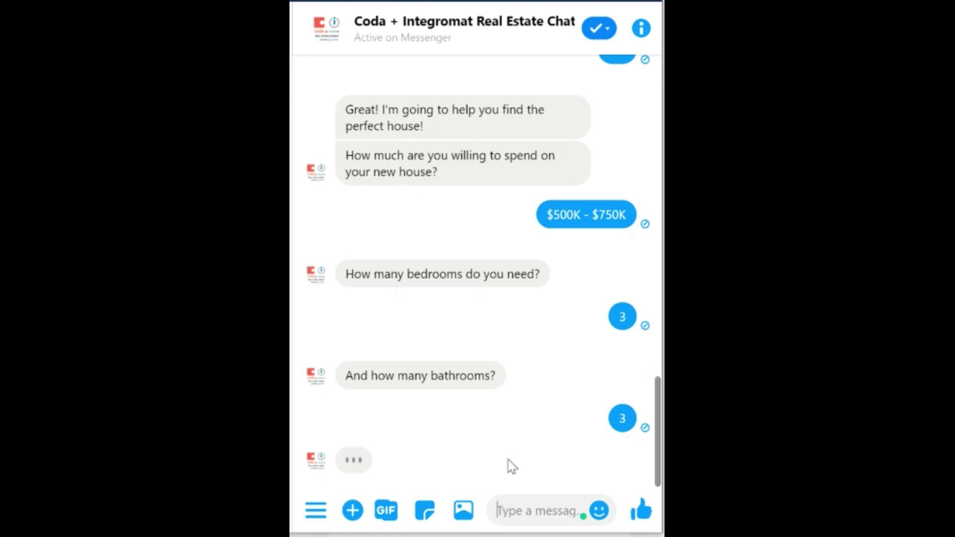
click(648, 461)
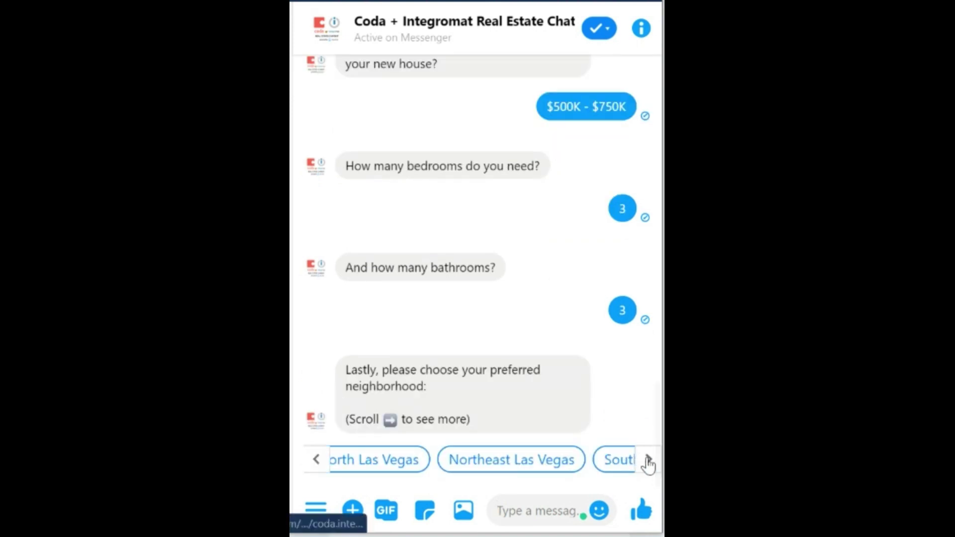
click(524, 464)
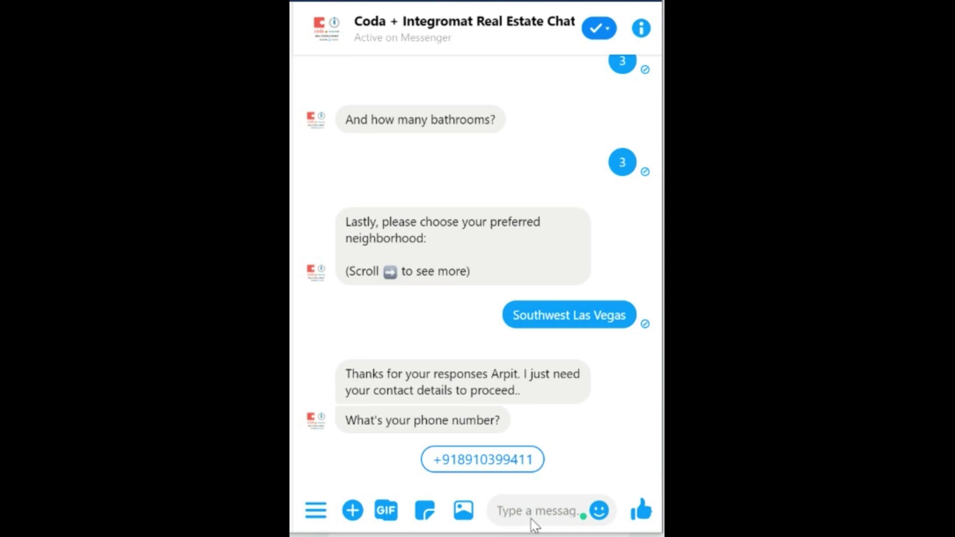
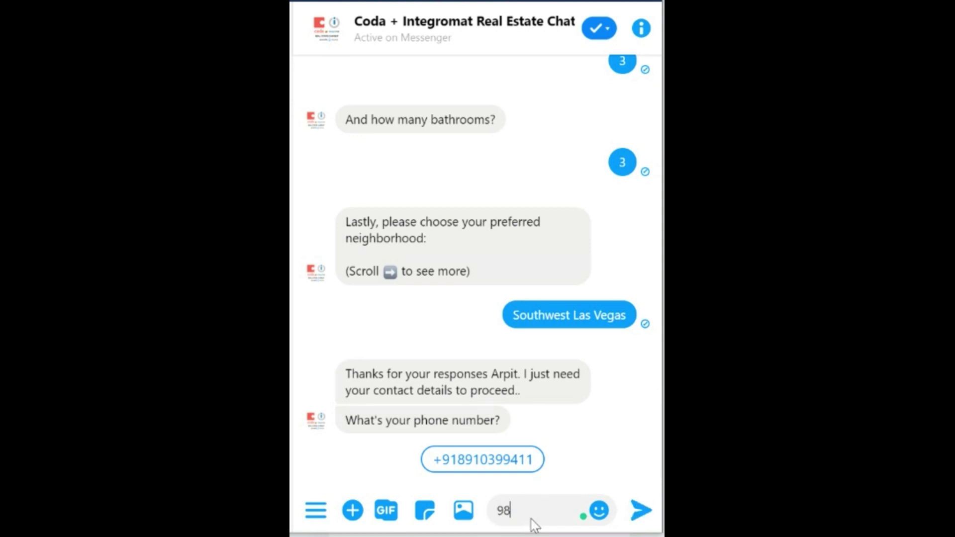
- Send a phone number and the suggested e-mail address, then answer not also selling
key(Return)
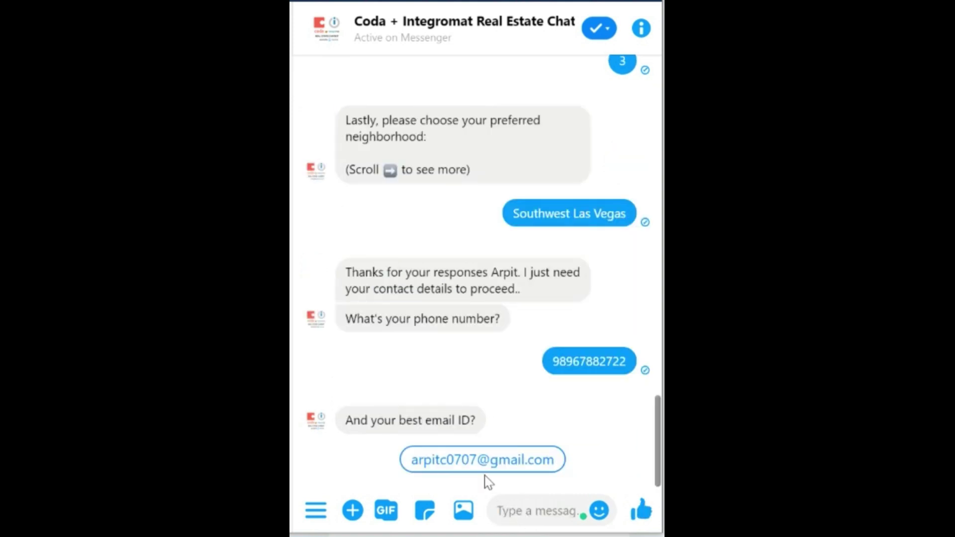
click(444, 460)
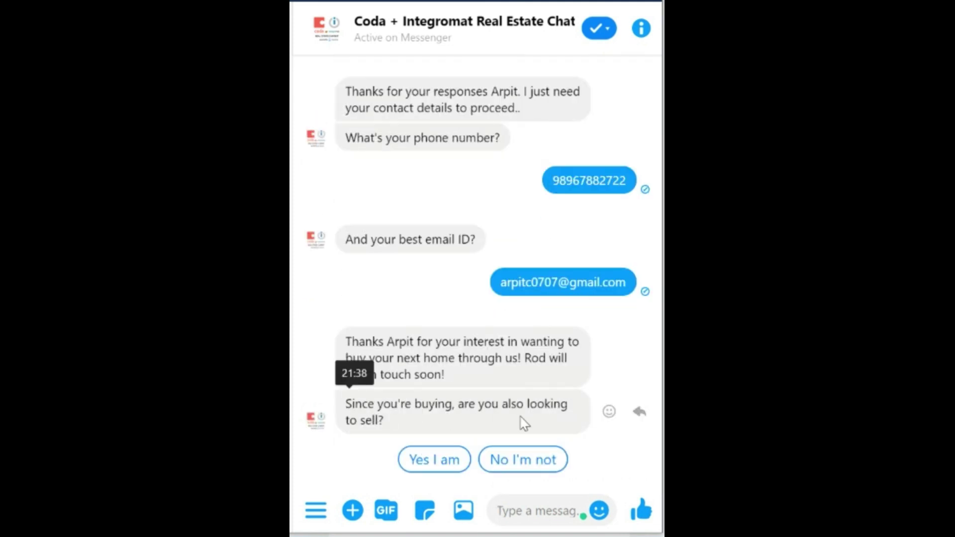
click(528, 463)
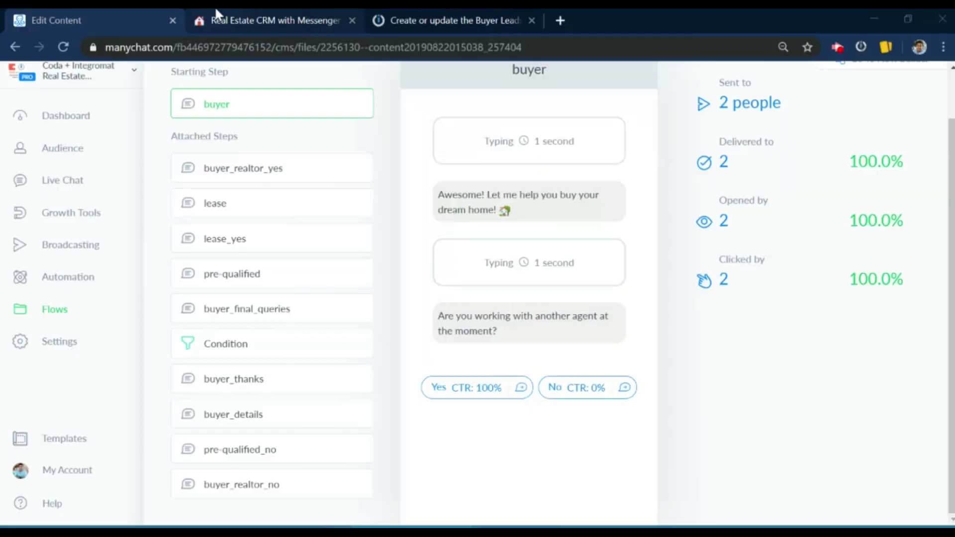
- Reload the Coda doc and inspect the new Buyer Leads row's status, gender and budget columns
click(213, 10)
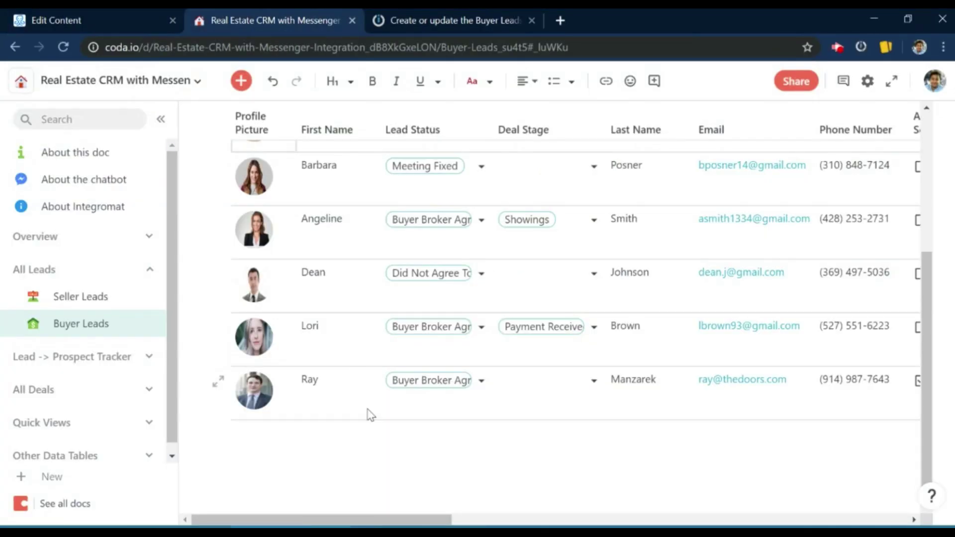
key(F5)
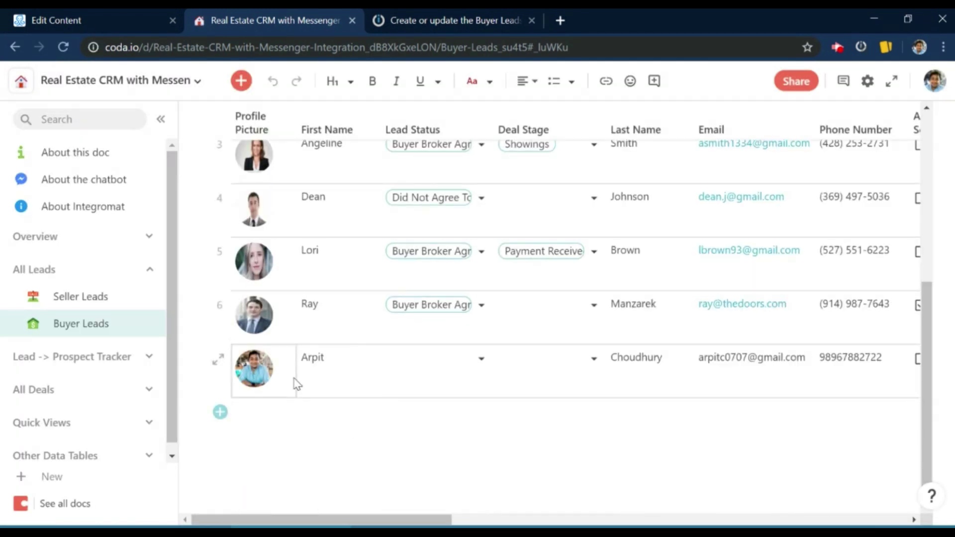
scroll(323, 380, right, 3)
click(325, 379)
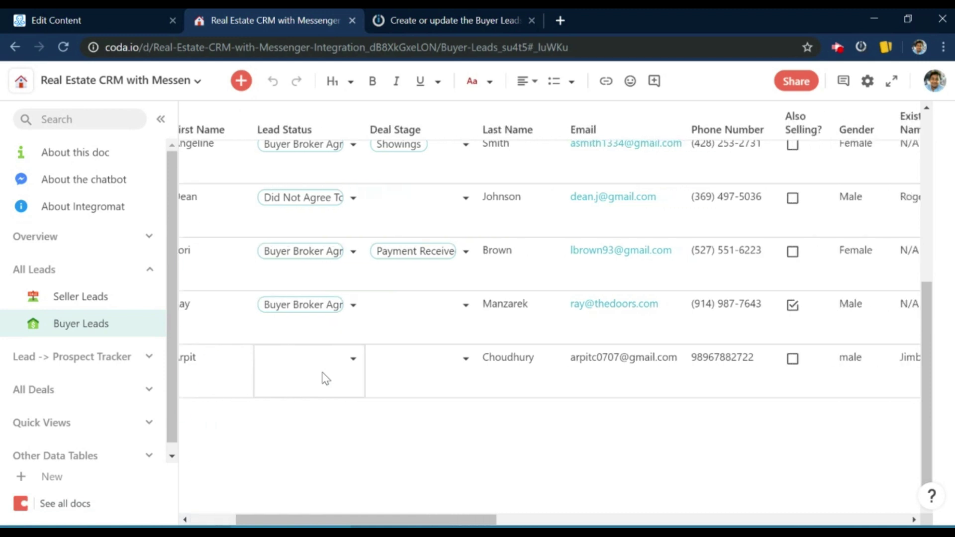
scroll(324, 378, right, 6)
click(560, 368)
scroll(562, 371, right, 6)
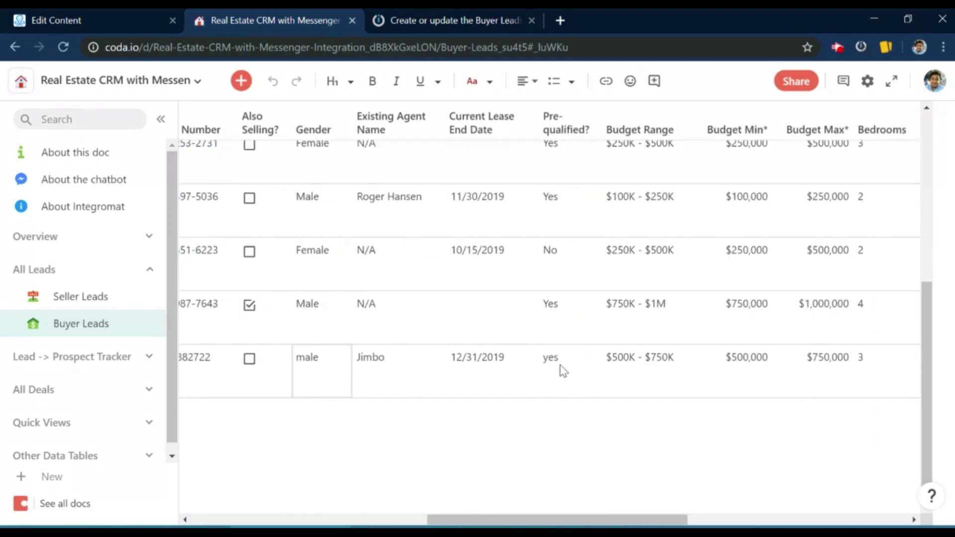
scroll(562, 371, right, 3)
scroll(560, 366, left, 12)
click(486, 10)
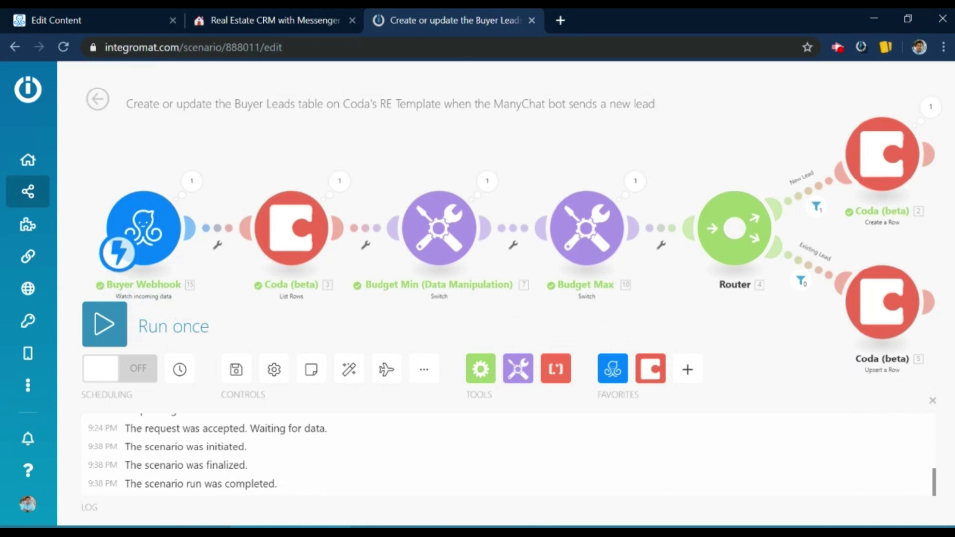
- Review the Coda List Rows run results and the Budget Min switch's range-to-minimum cases like 500000
click(932, 401)
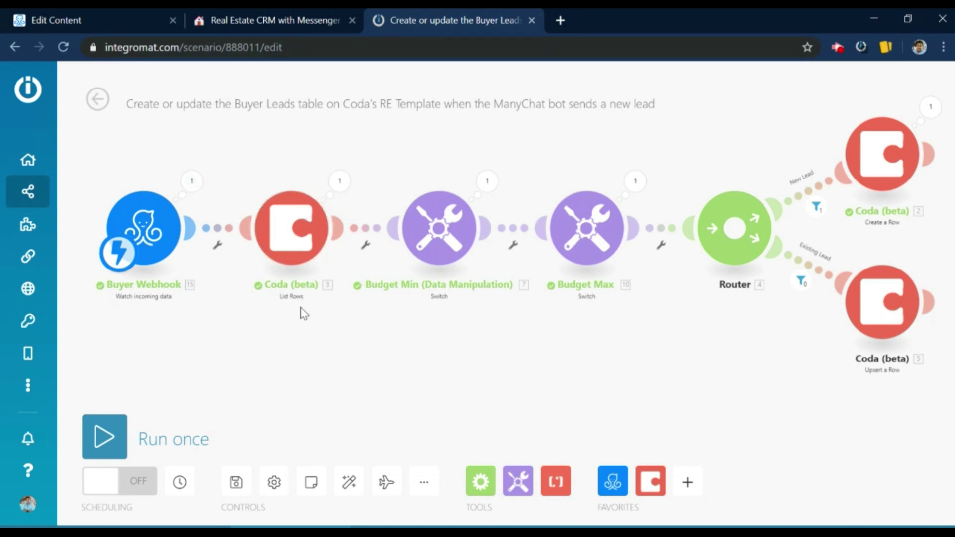
click(342, 190)
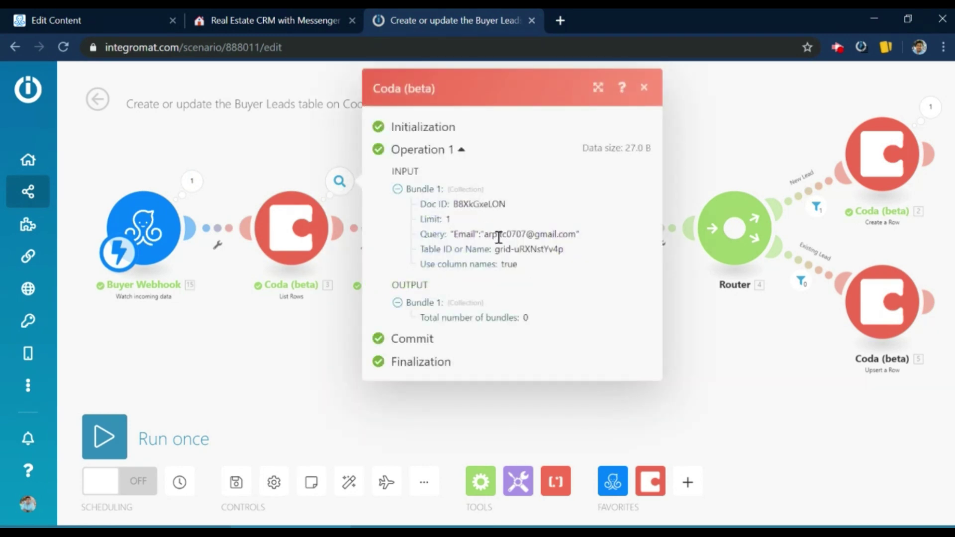
key(Escape)
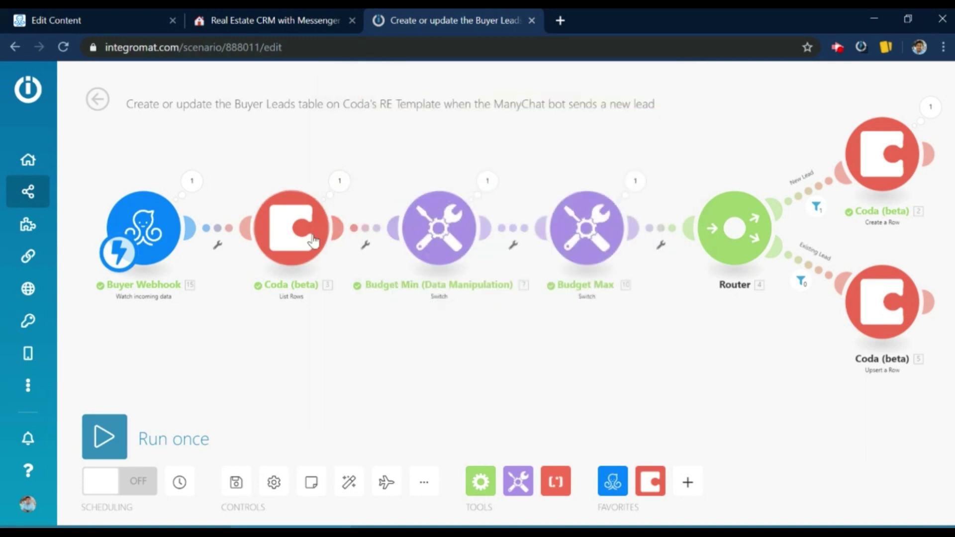
scroll(635, 224, down, 1)
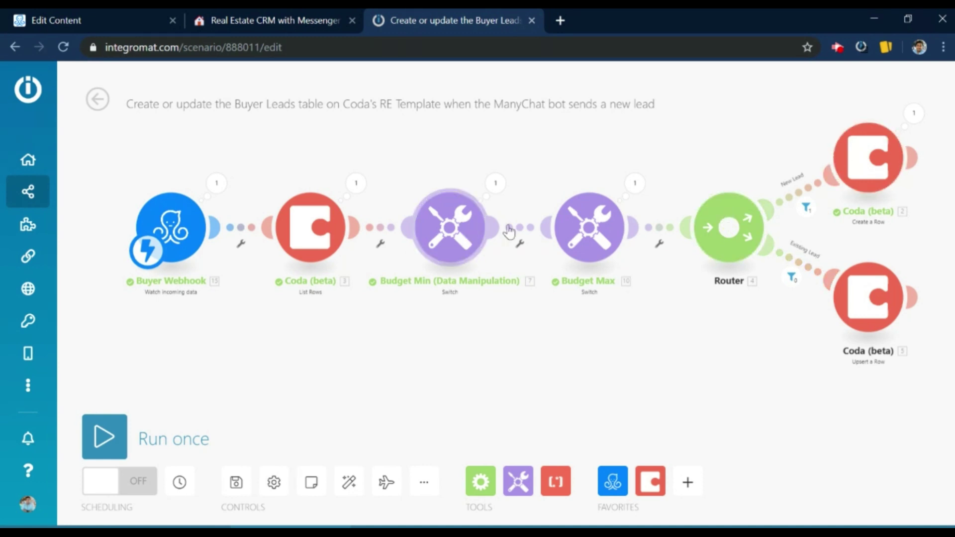
click(439, 247)
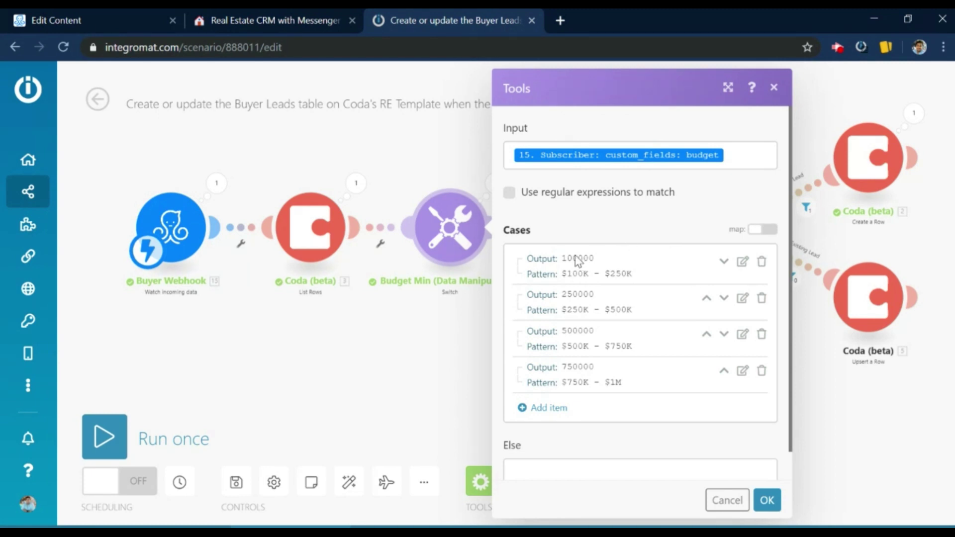
key(Escape)
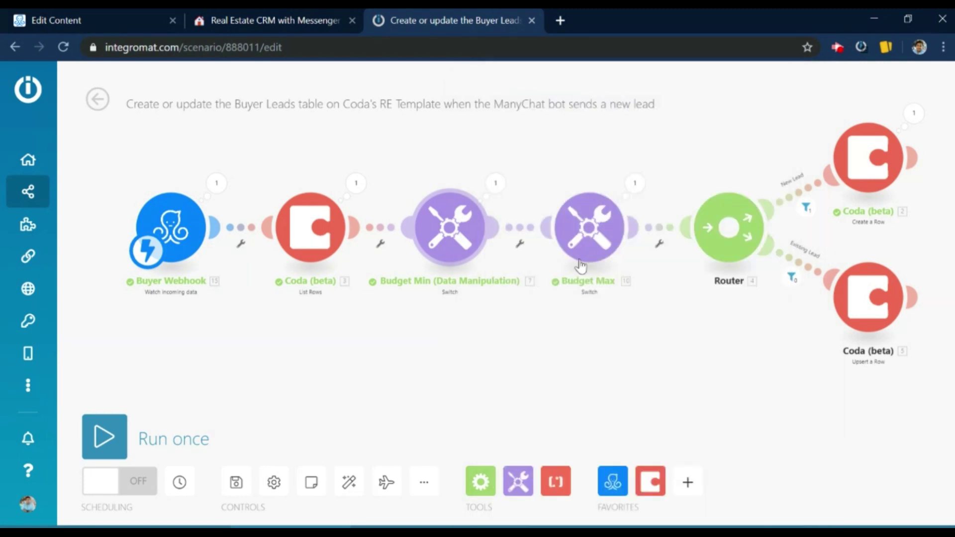
- Check the Budget Max switch, then scroll Coda's Buyer Leads to the Budget Range, Min and Max columns
click(591, 231)
key(Escape)
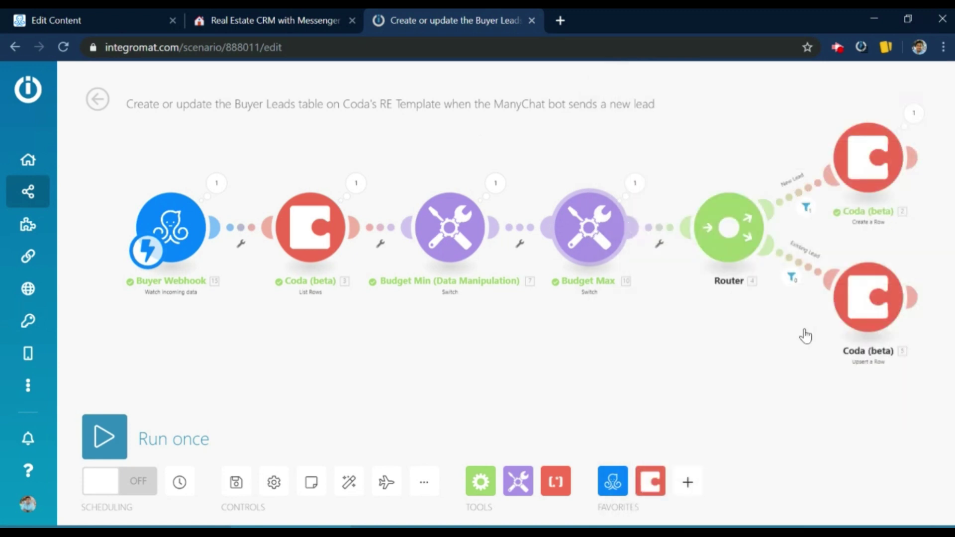
click(261, 16)
scroll(479, 360, up, 3)
scroll(479, 359, up, 1)
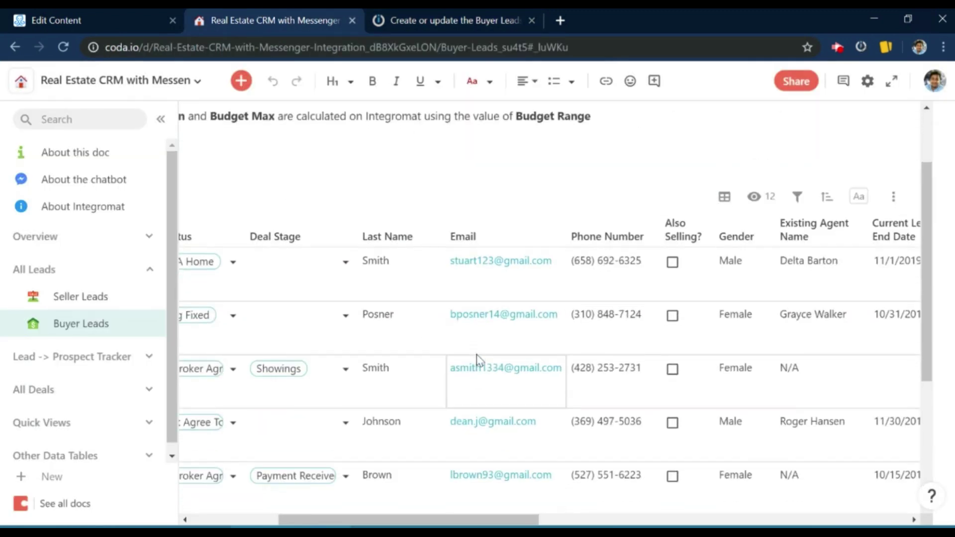
scroll(479, 360, right, 6)
scroll(479, 360, right, 2)
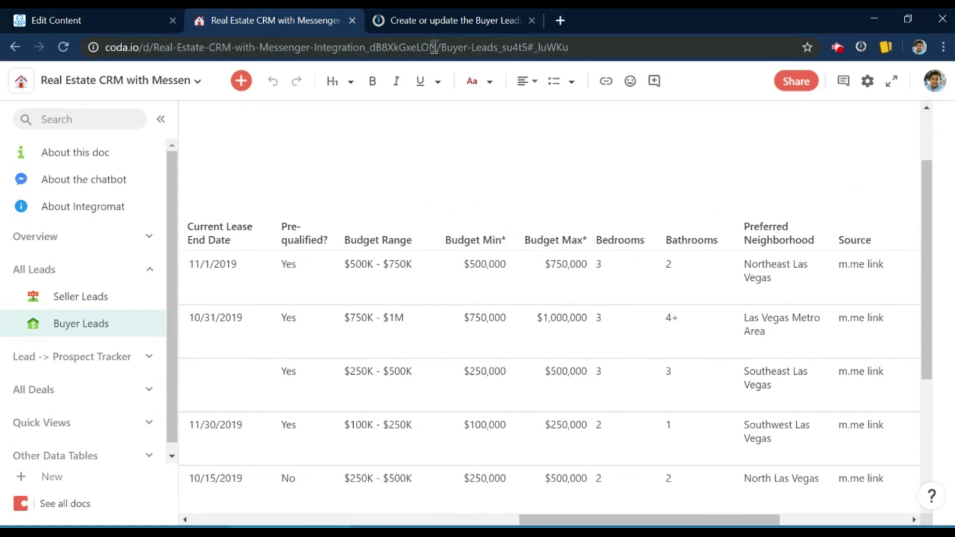
- Compare those columns with the Budget Min switch settings in the Integromat scenario
click(437, 20)
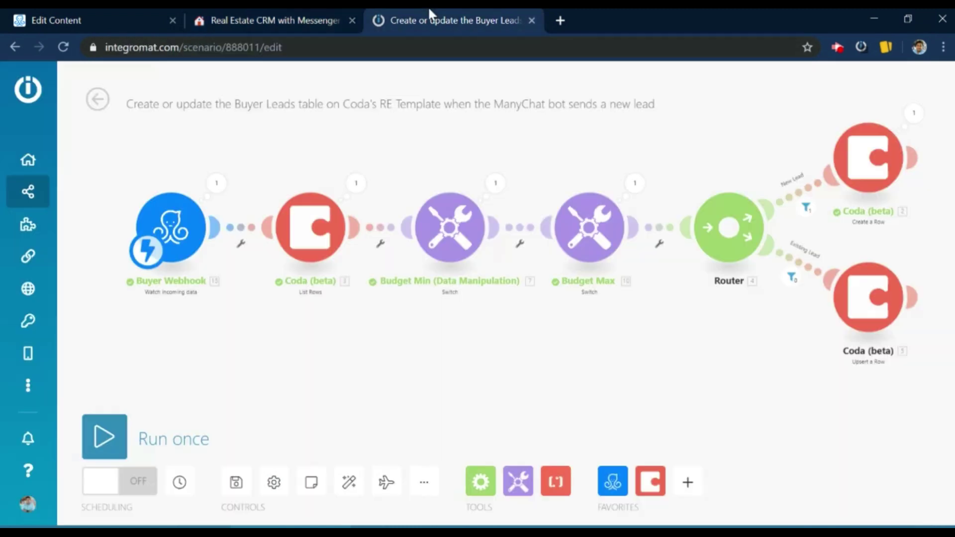
click(468, 237)
key(Escape)
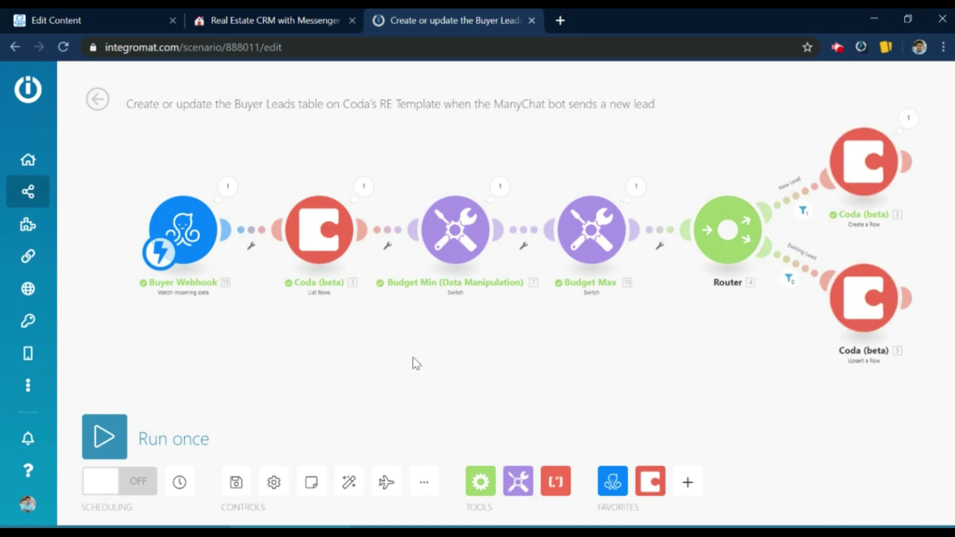
- Return to the Buyer Leads table in Coda and open the About this doc page
click(270, 13)
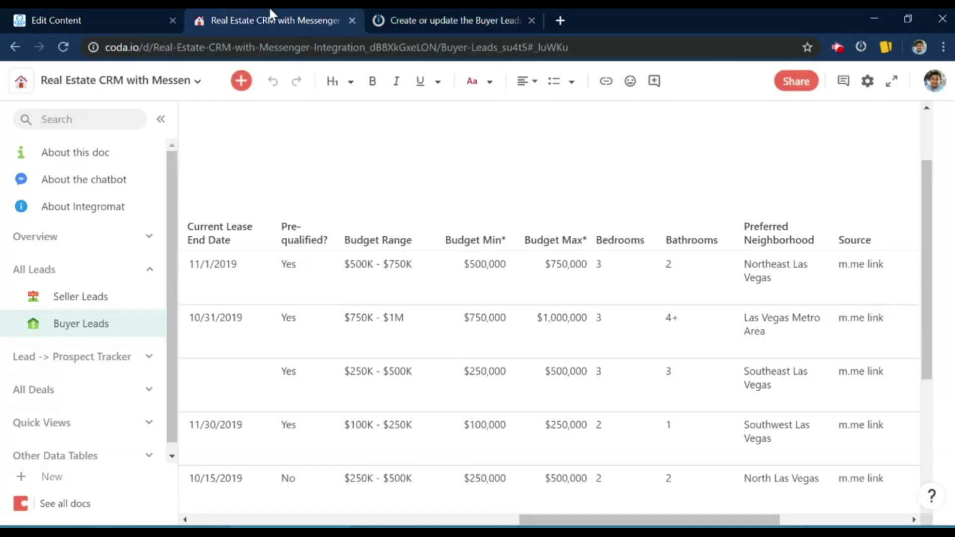
scroll(460, 177, down, 1)
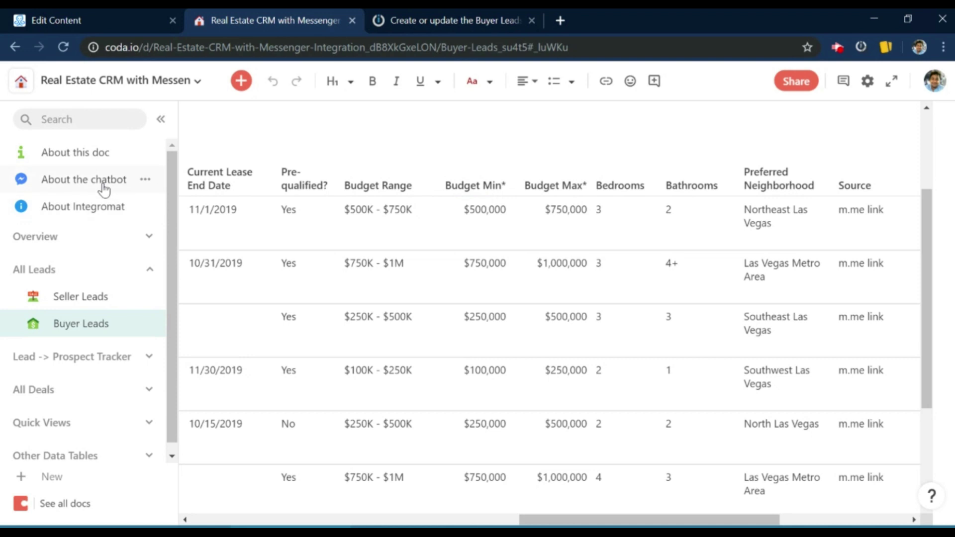
click(90, 162)
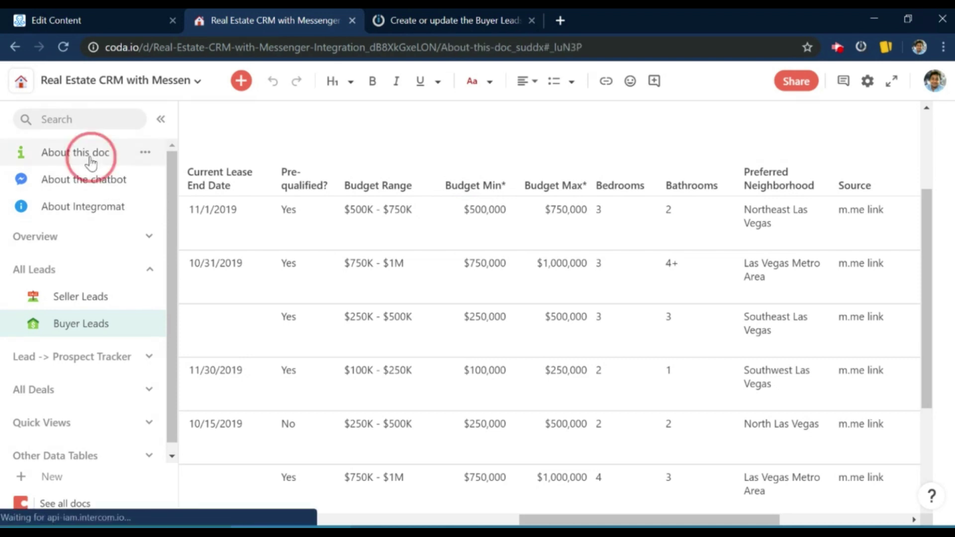
scroll(307, 309, down, 4)
scroll(307, 309, down, 5)
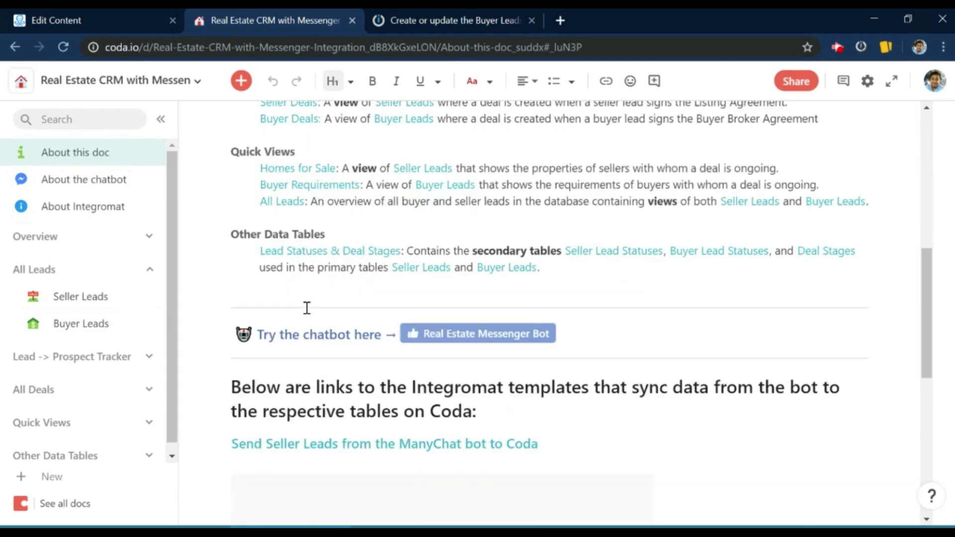
- Open About the chatbot and scroll through its description of the ManyChat-powered Messenger bot
click(90, 182)
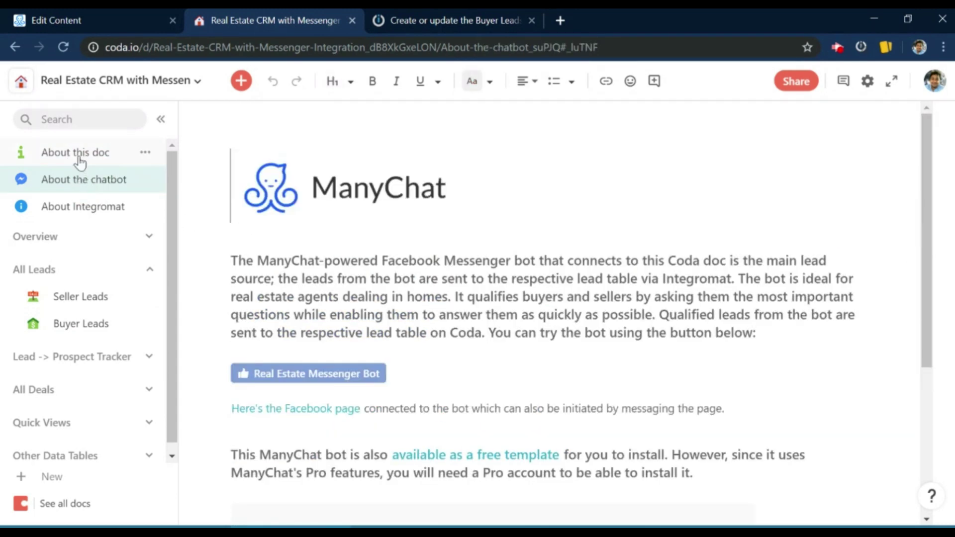
click(78, 158)
scroll(444, 398, down, 7)
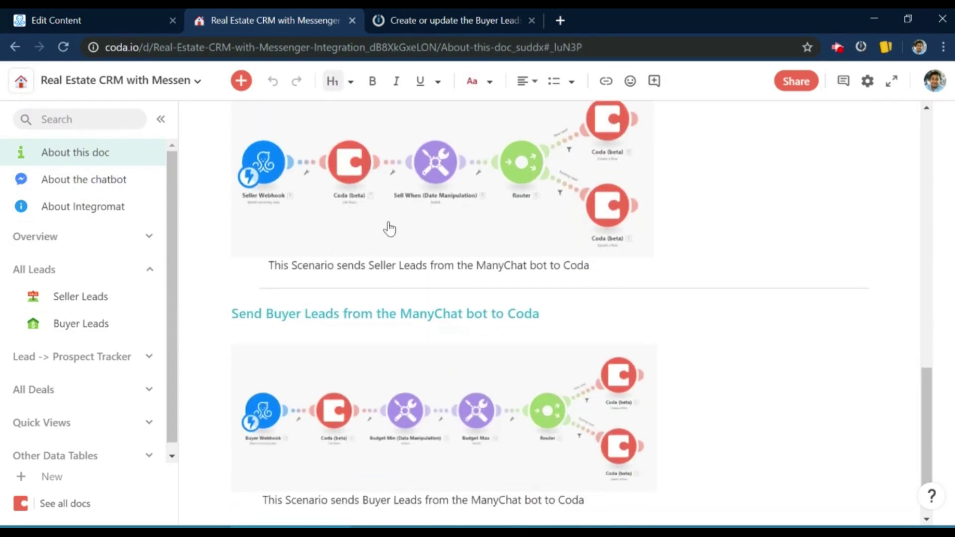
scroll(371, 268, up, 1)
click(86, 191)
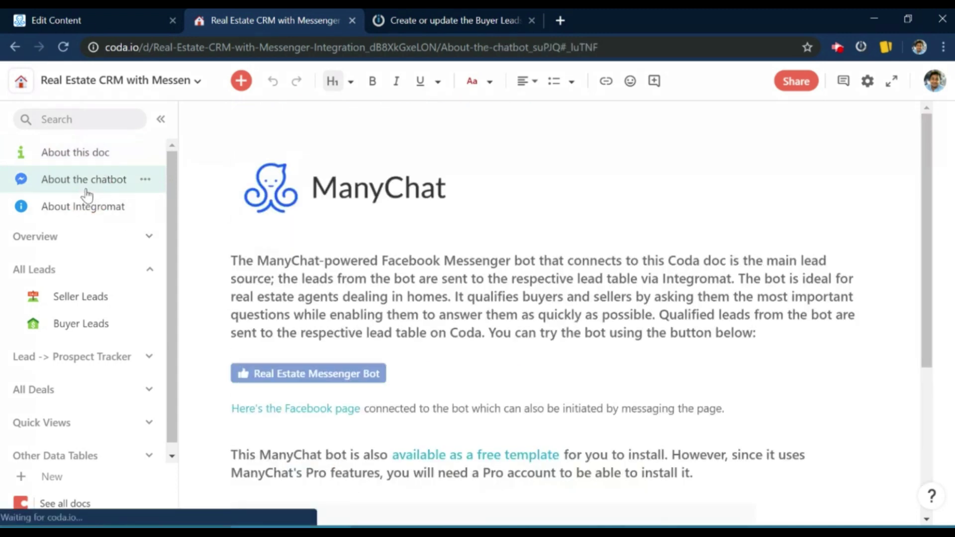
scroll(437, 335, down, 5)
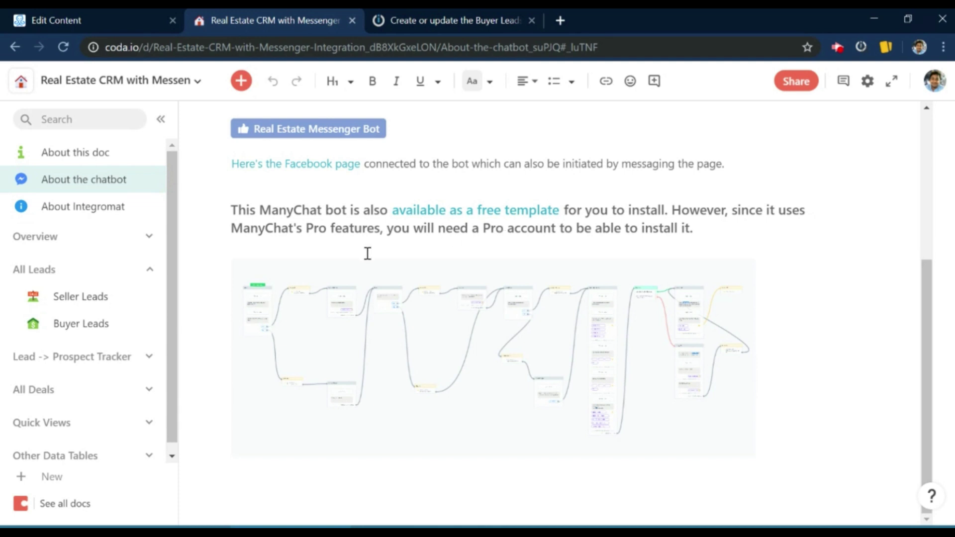
scroll(368, 253, up, 5)
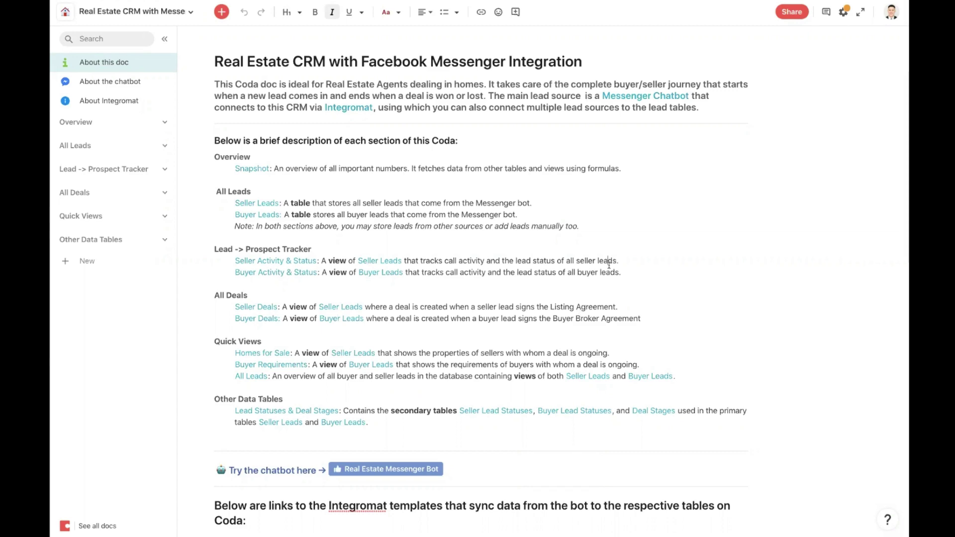
- Place the caret in the About this doc overview text
click(270, 169)
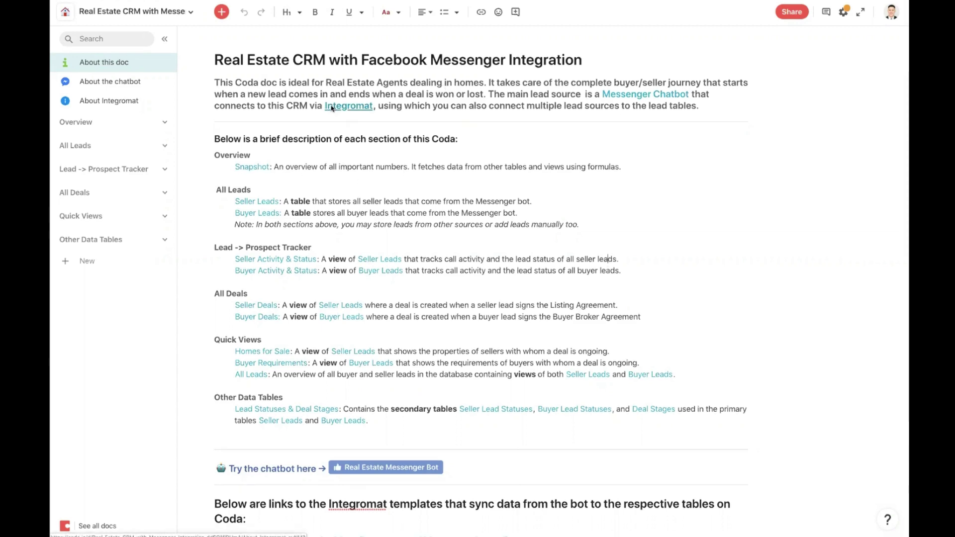
- Scroll down to the Integromat template links and scenario images on About this doc, then back up
scroll(331, 105, down, 3)
scroll(332, 105, down, 2)
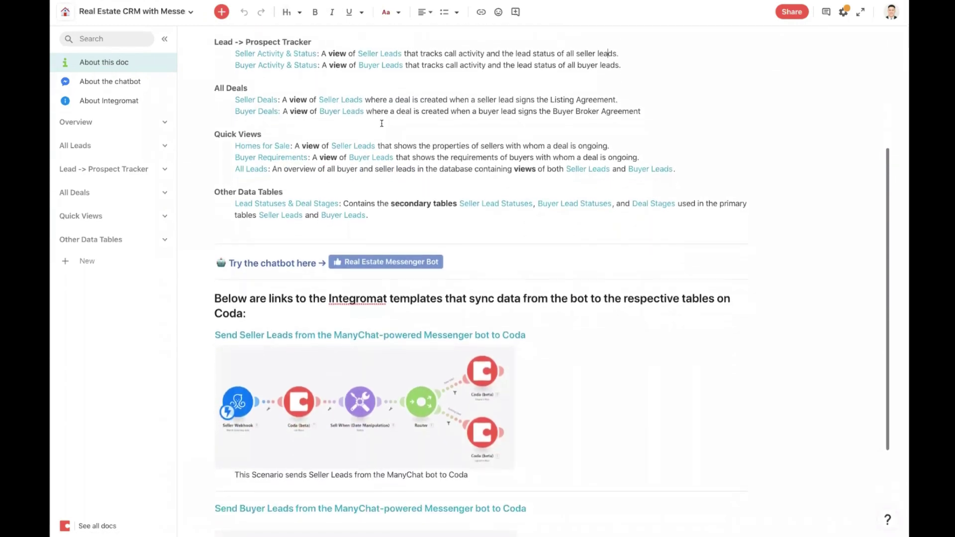
scroll(282, 202, up, 5)
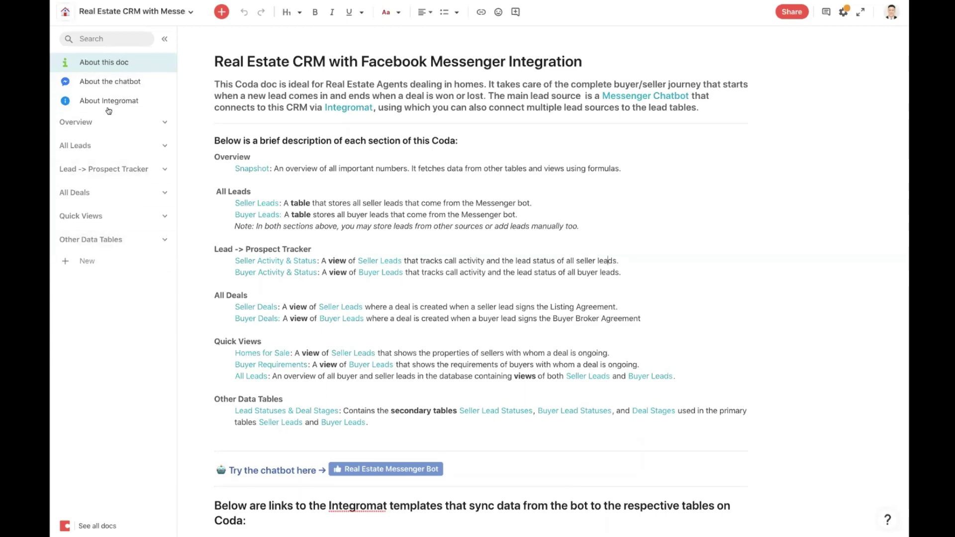
scroll(523, 220, down, 7)
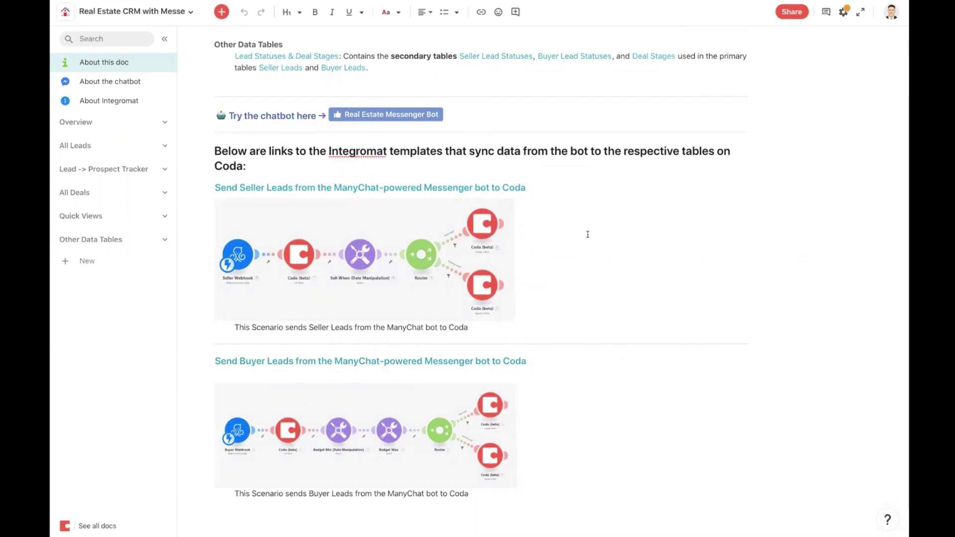
mouse_move(485, 232)
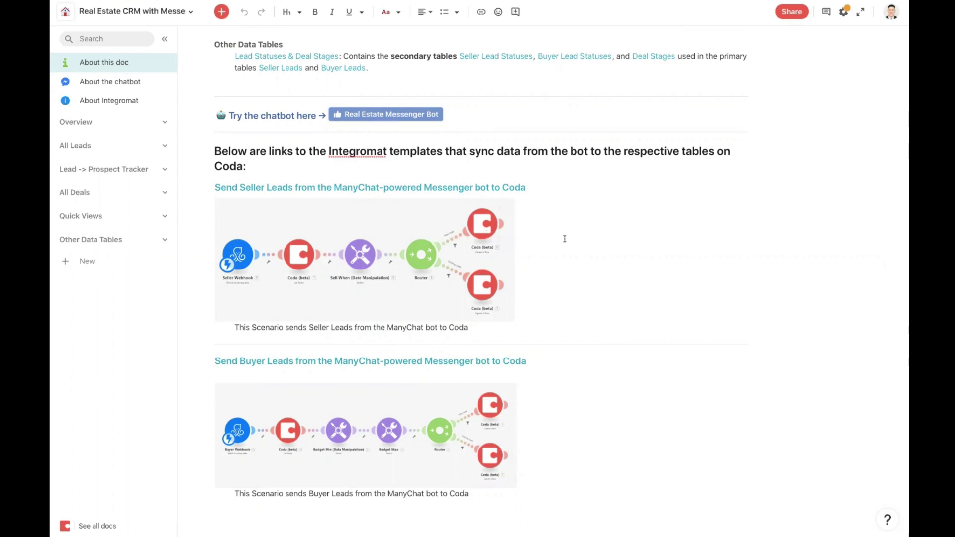
scroll(565, 238, up, 7)
- Move past the chatbot page to About Integromat and briefly play its feature-tour video
click(124, 87)
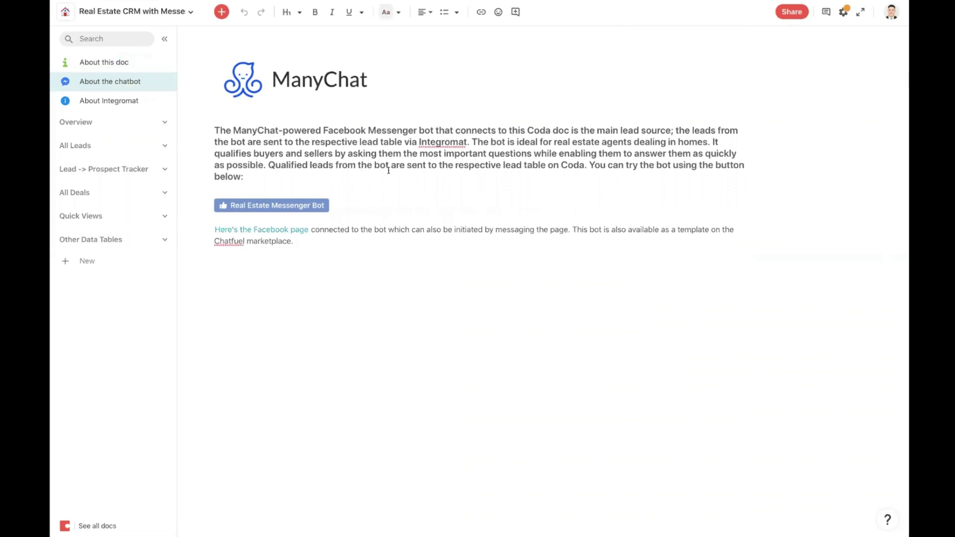
click(123, 100)
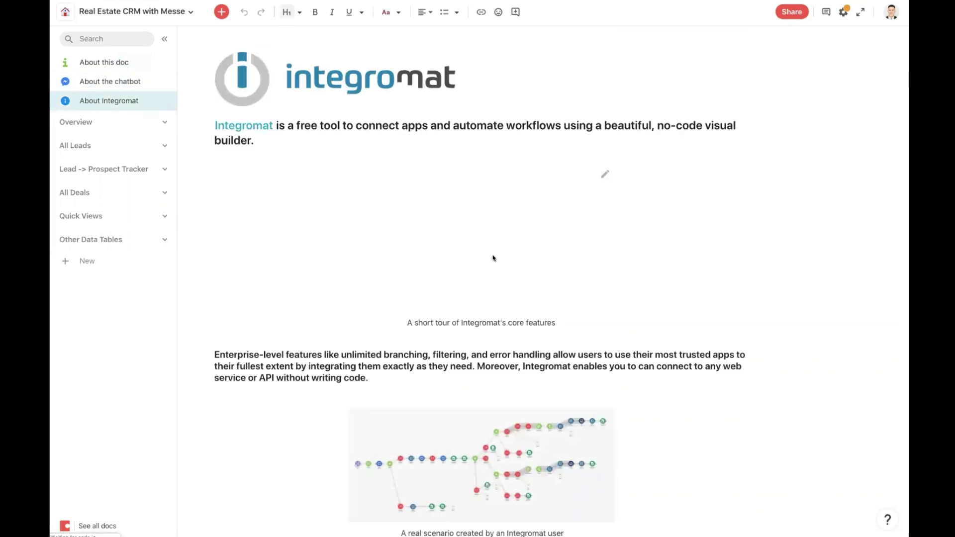
scroll(470, 243, down, 1)
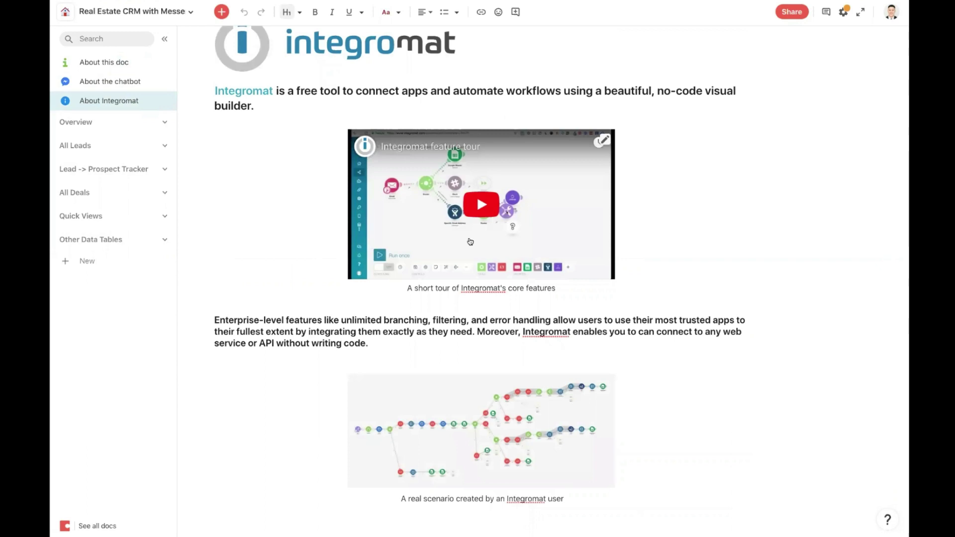
click(472, 207)
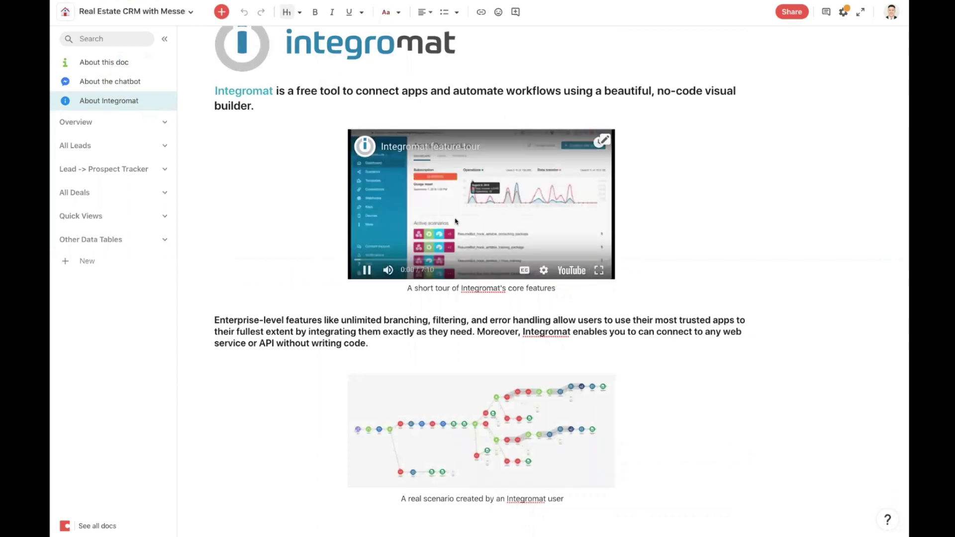
click(456, 221)
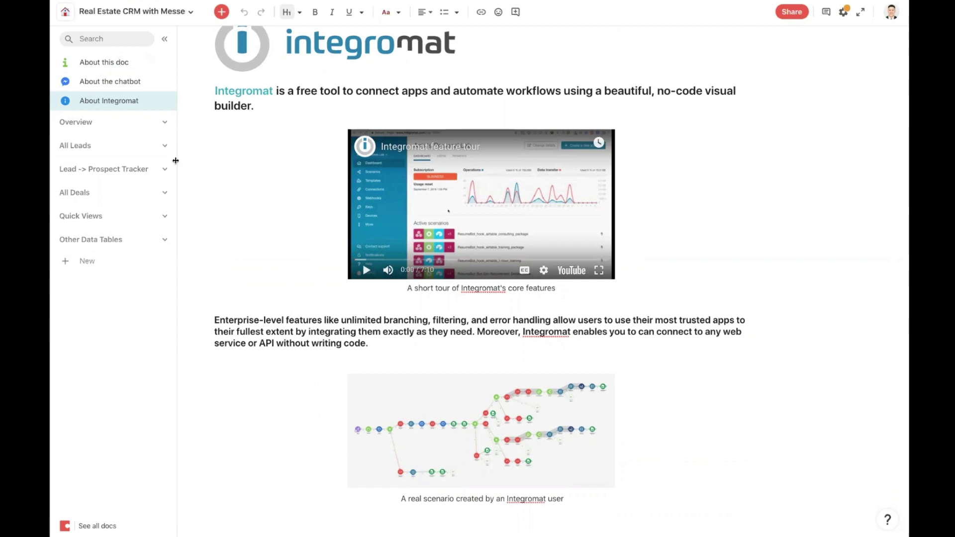
click(164, 146)
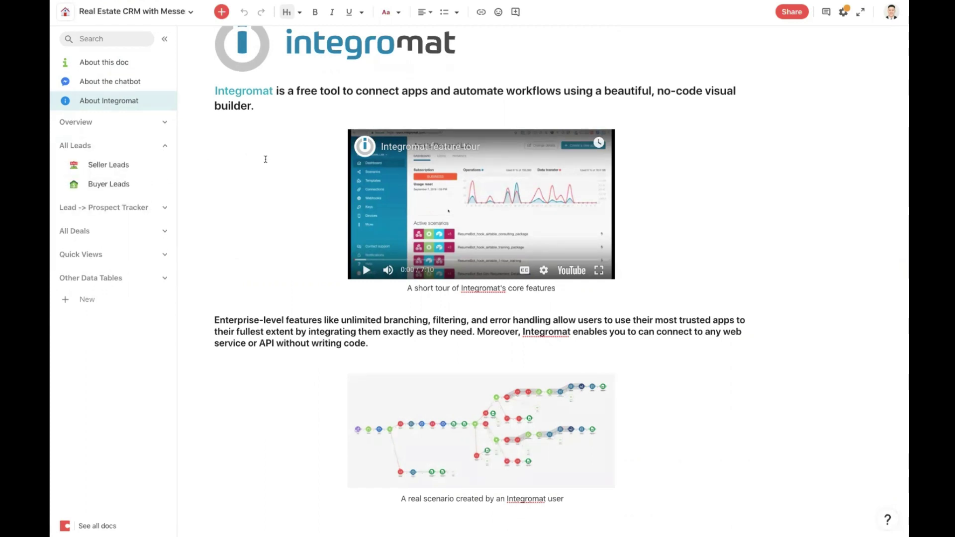
- View the Seller Leads table zoomed in, briefly hiding the page list to widen it
click(103, 165)
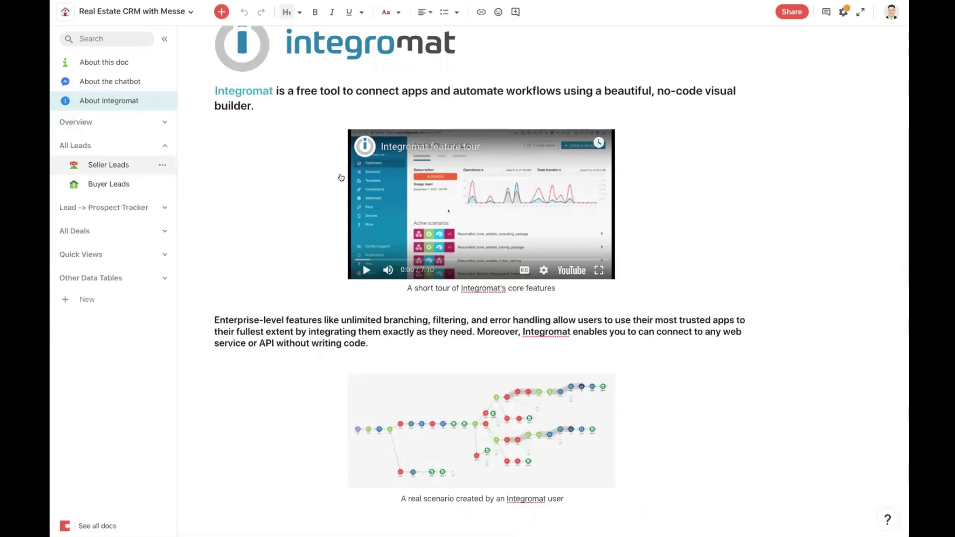
scroll(368, 185, down, 2)
scroll(374, 204, up, 2)
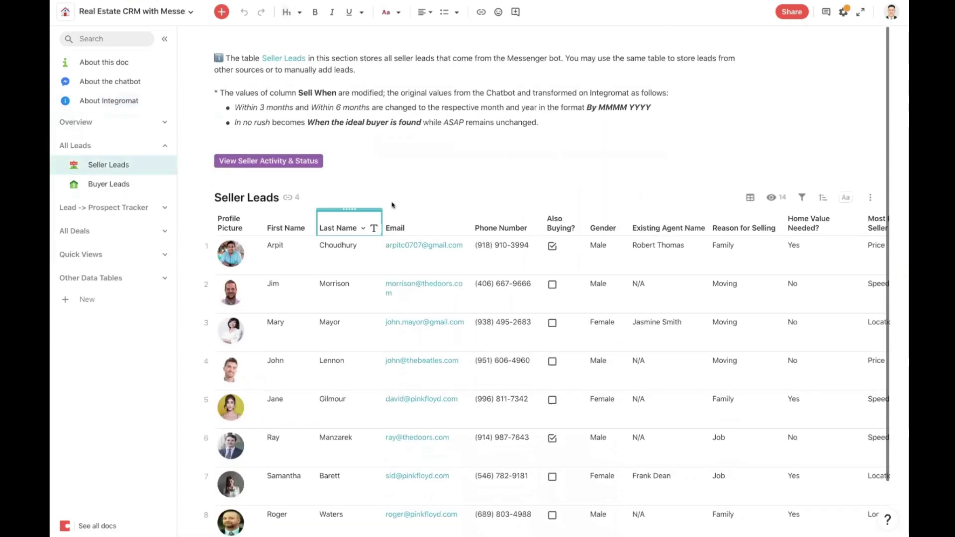
key(ctrl+plus)
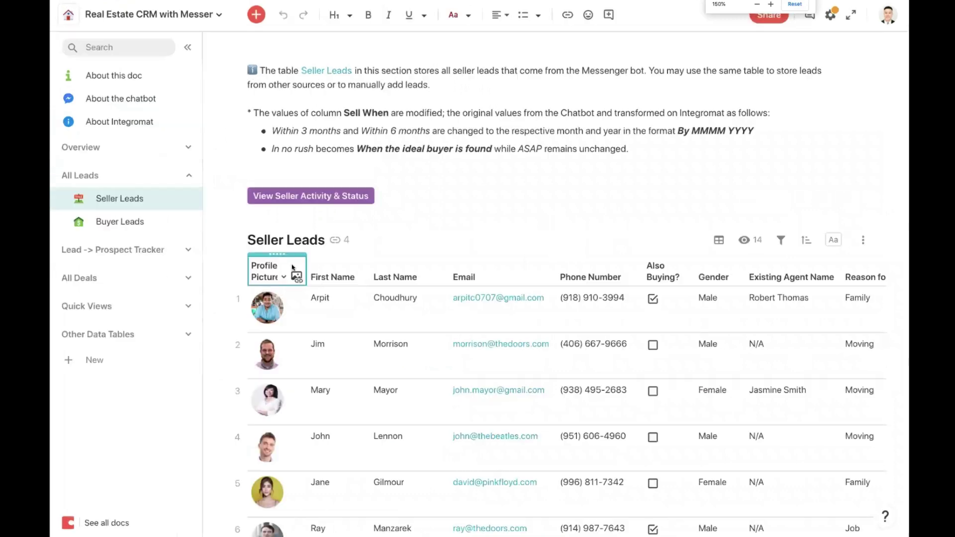
click(165, 39)
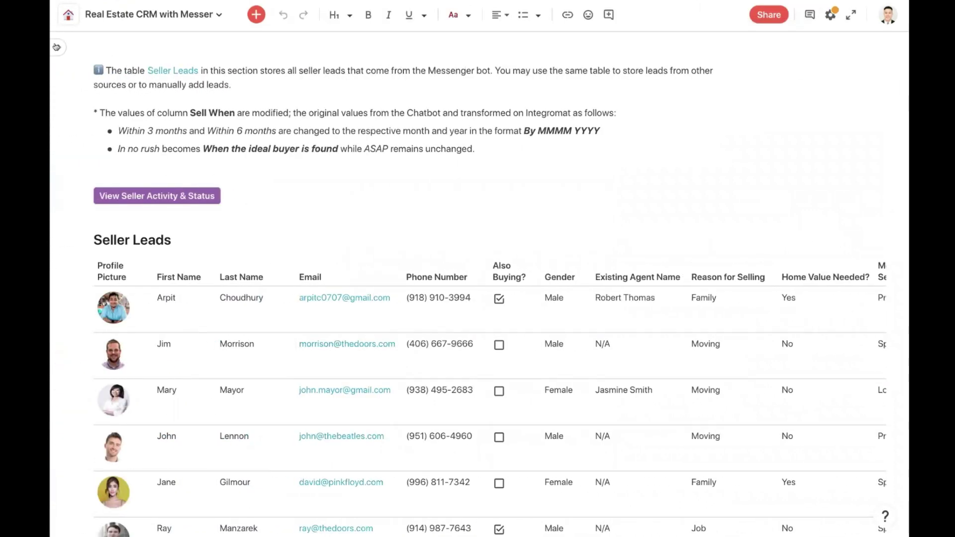
click(58, 47)
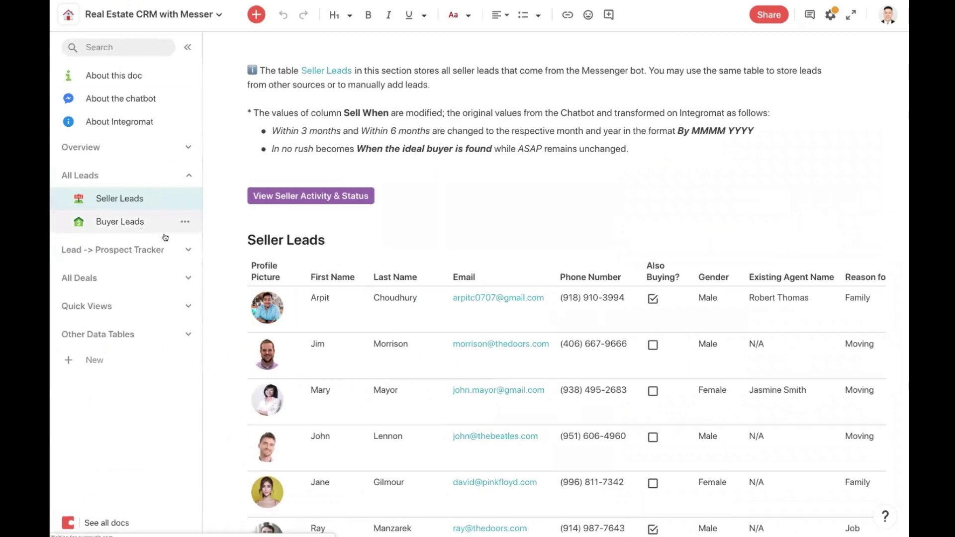
- Browse the Buyer Leads table, scrolling across its columns and briefly selecting First Name
click(122, 221)
scroll(387, 248, down, 3)
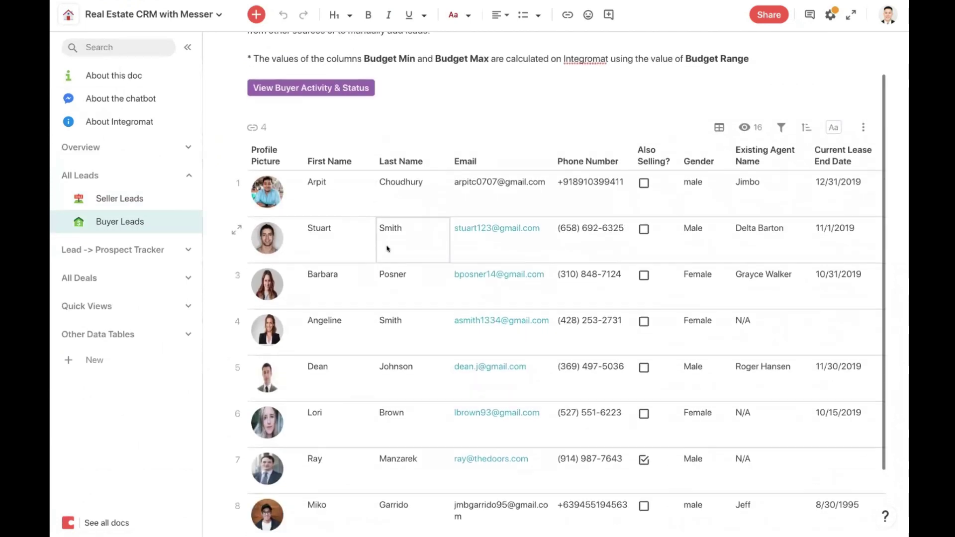
scroll(388, 248, right, 3)
scroll(387, 248, right, 4)
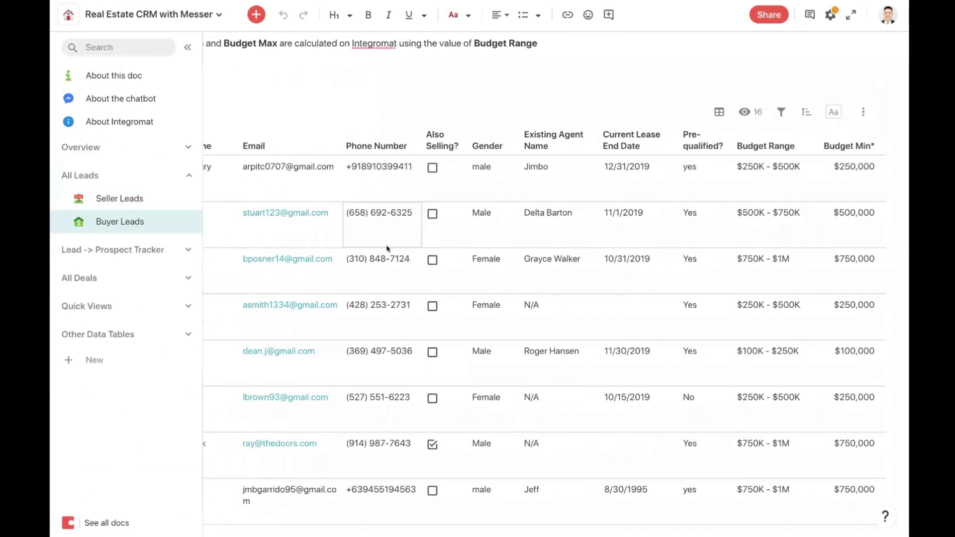
scroll(381, 251, left, 8)
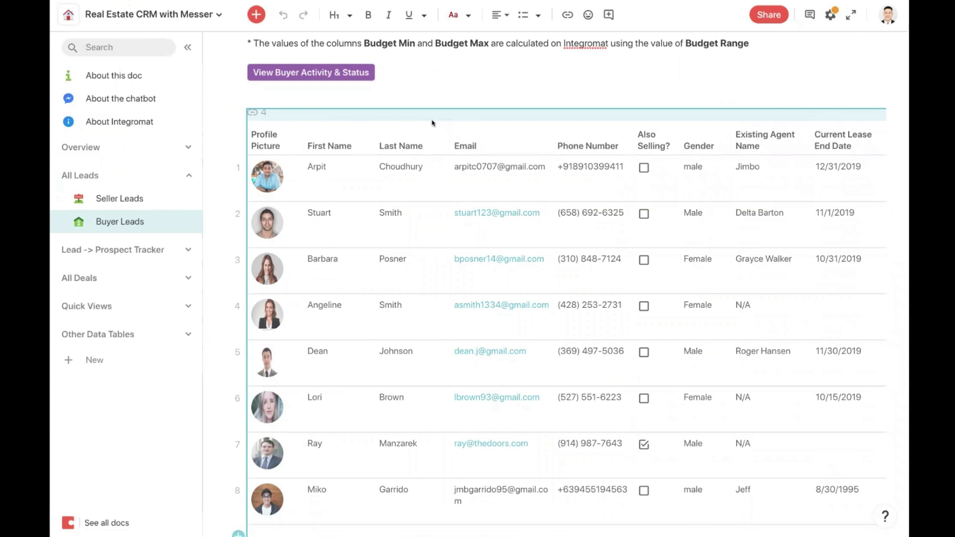
scroll(432, 123, up, 2)
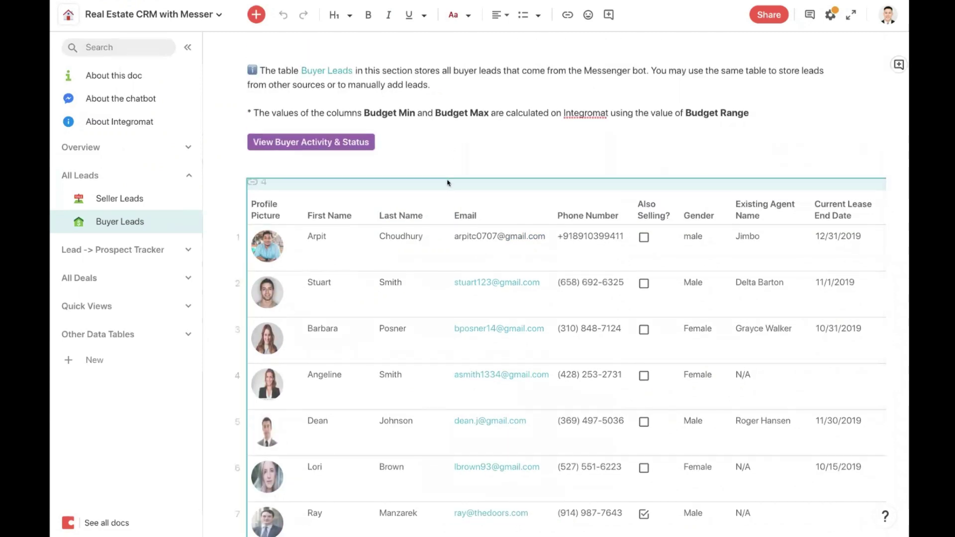
click(324, 214)
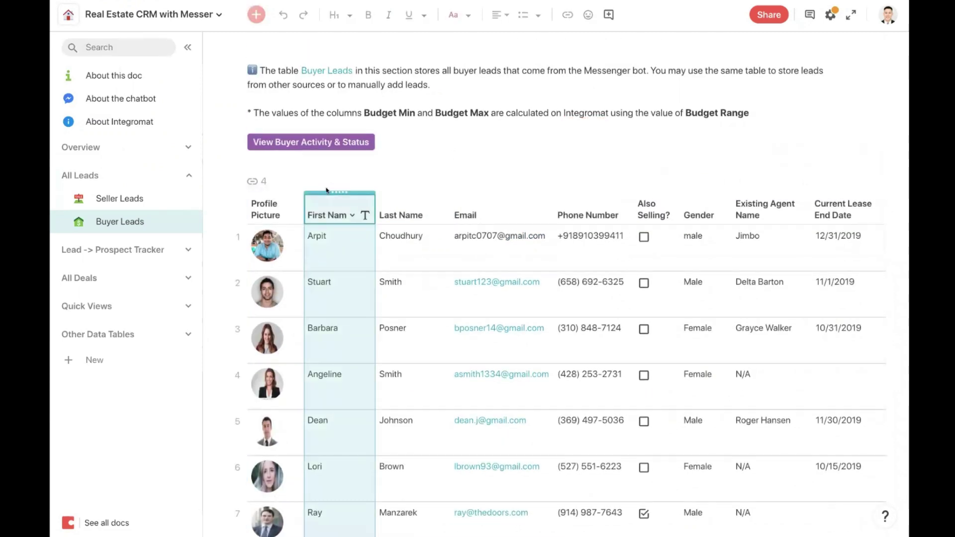
click(332, 186)
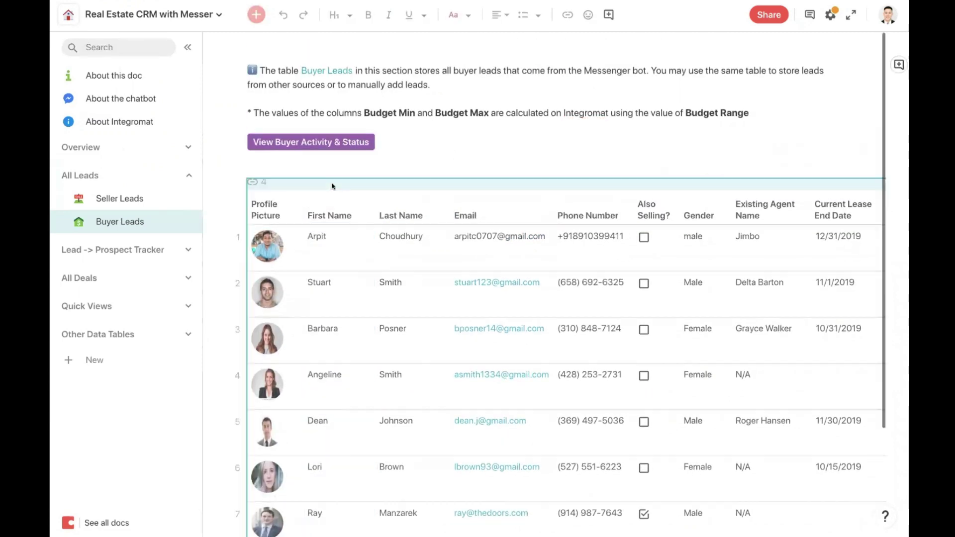
- Expand Lead -> Prospect Tracker and review Seller Activity & Status without changing any lead status
click(188, 250)
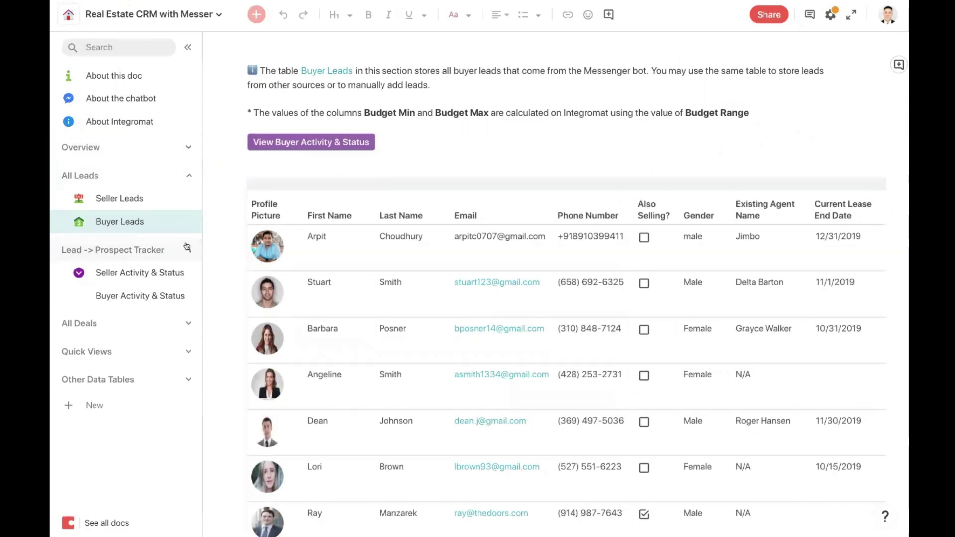
click(156, 280)
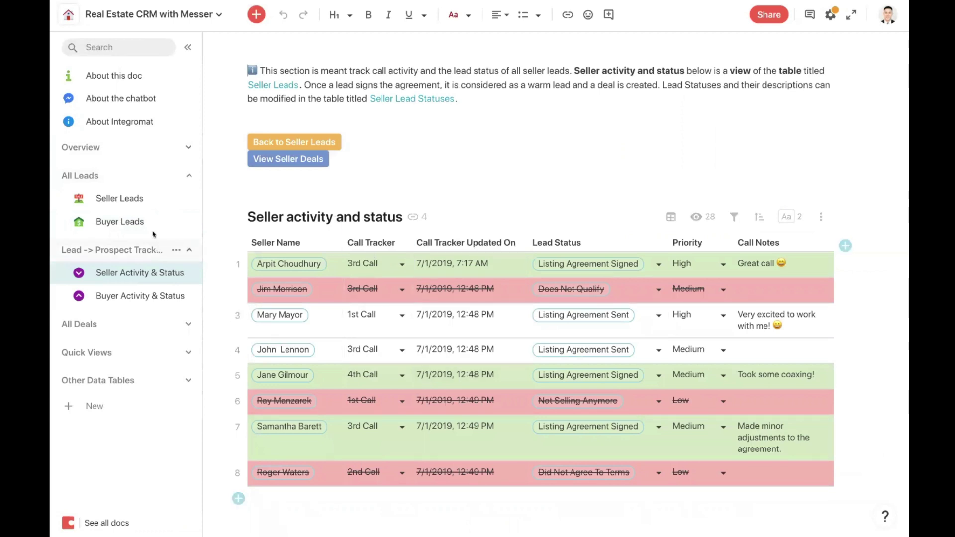
click(160, 195)
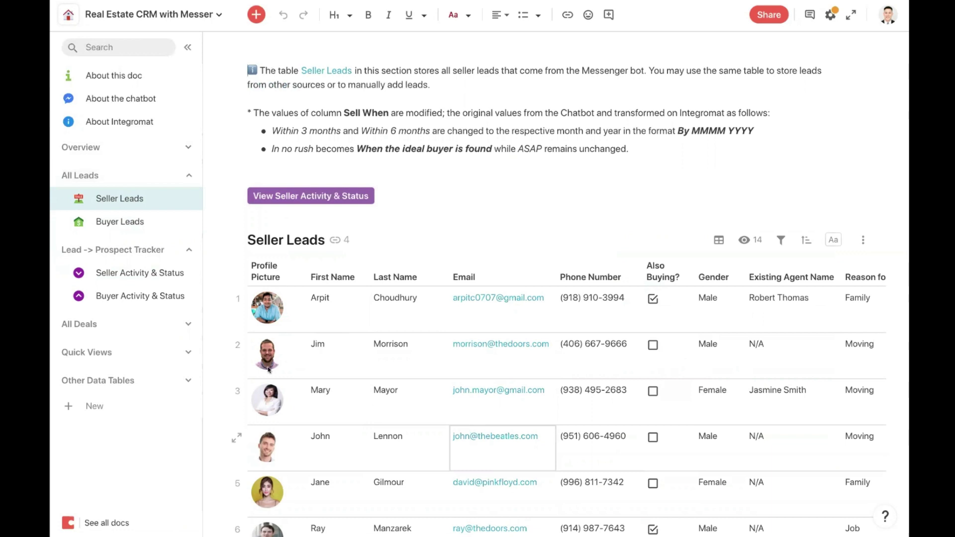
click(149, 273)
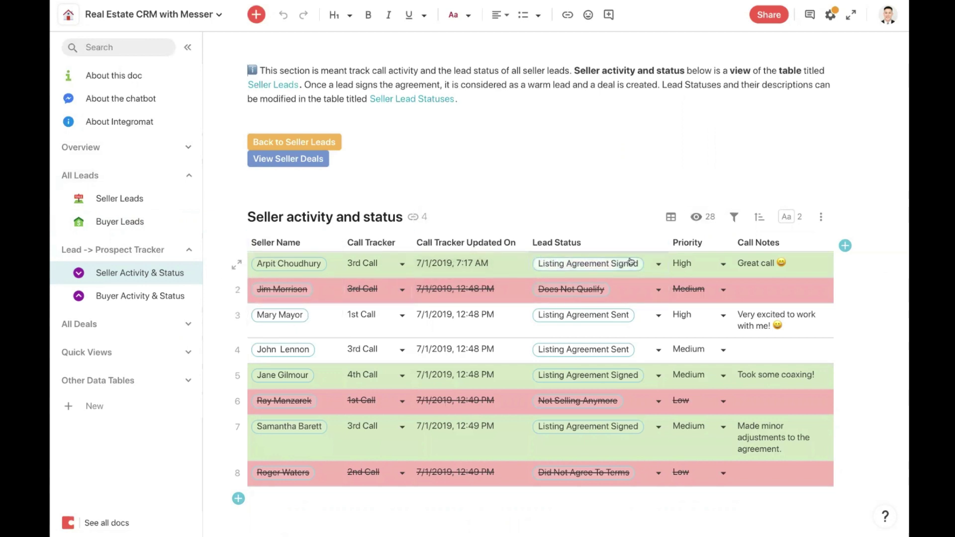
click(656, 264)
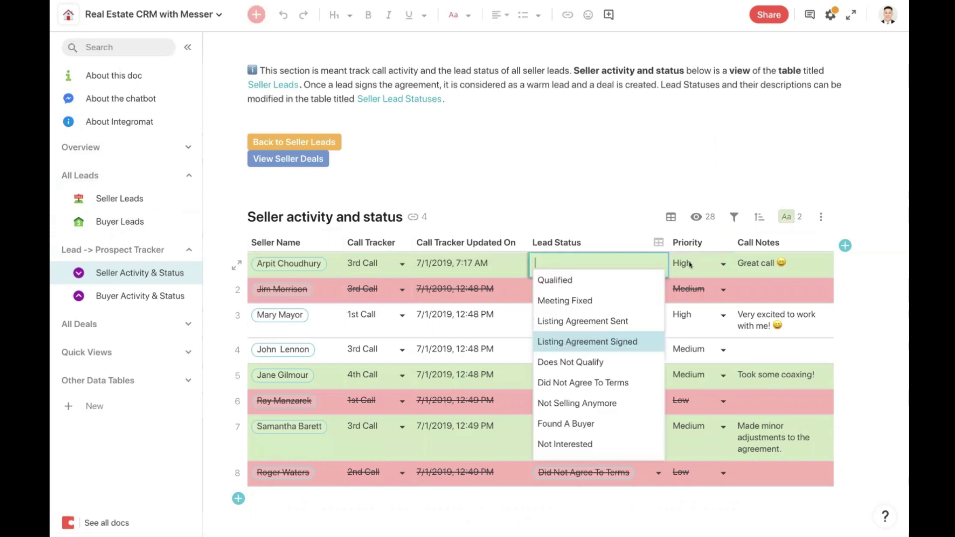
key(Tab)
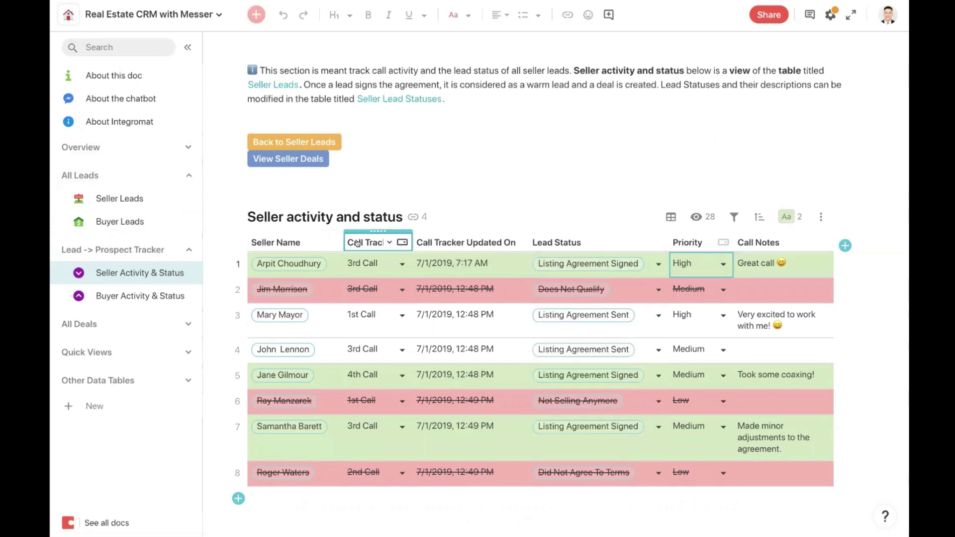
- Return to the Seller Leads table and scroll across its columns
click(152, 208)
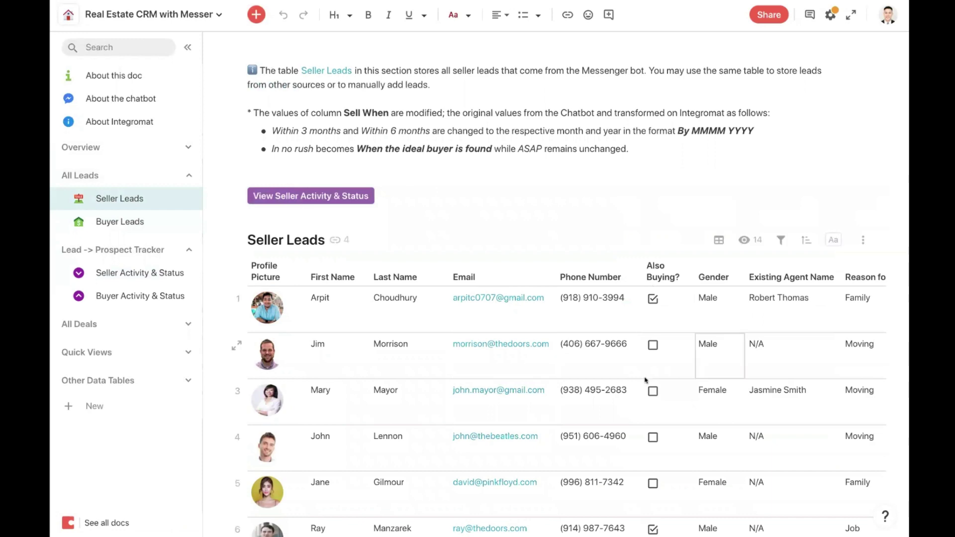
scroll(670, 395, right, 3)
scroll(670, 394, right, 15)
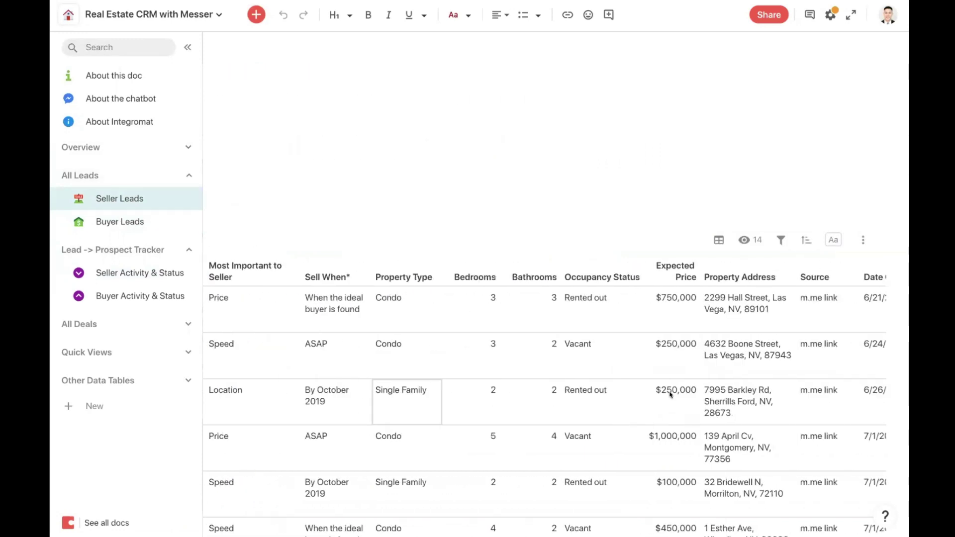
scroll(670, 395, left, 18)
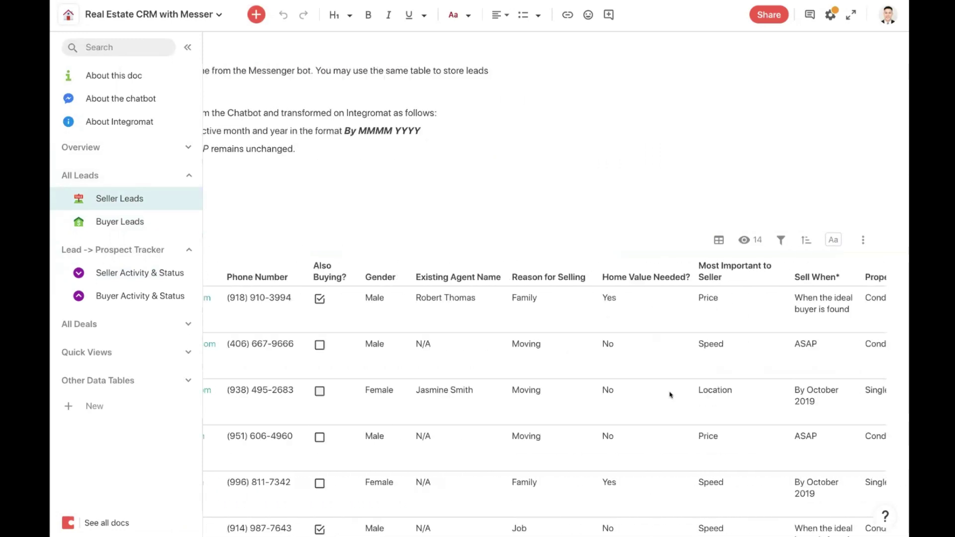
- Change the second buyer's Lead Status from Found A Home to Not Buying Anymore
click(188, 300)
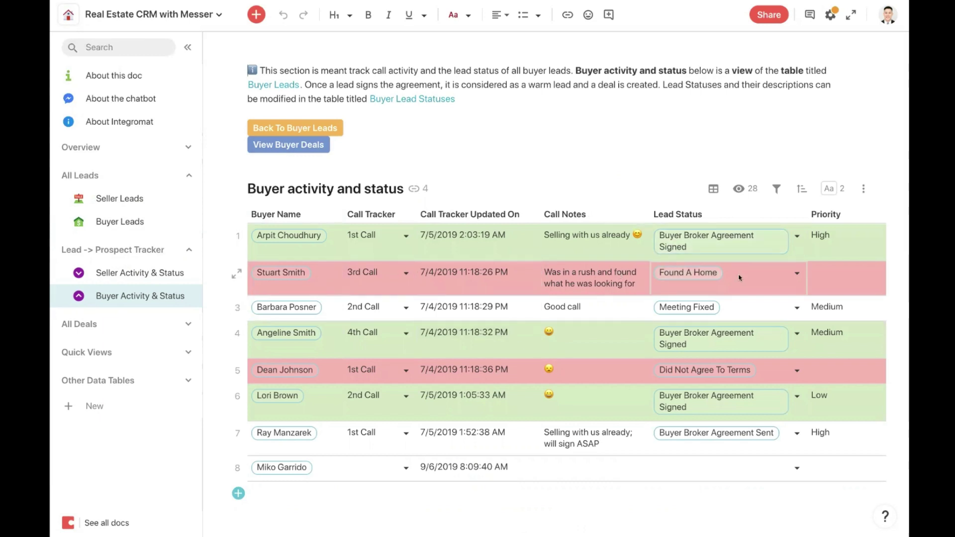
click(798, 277)
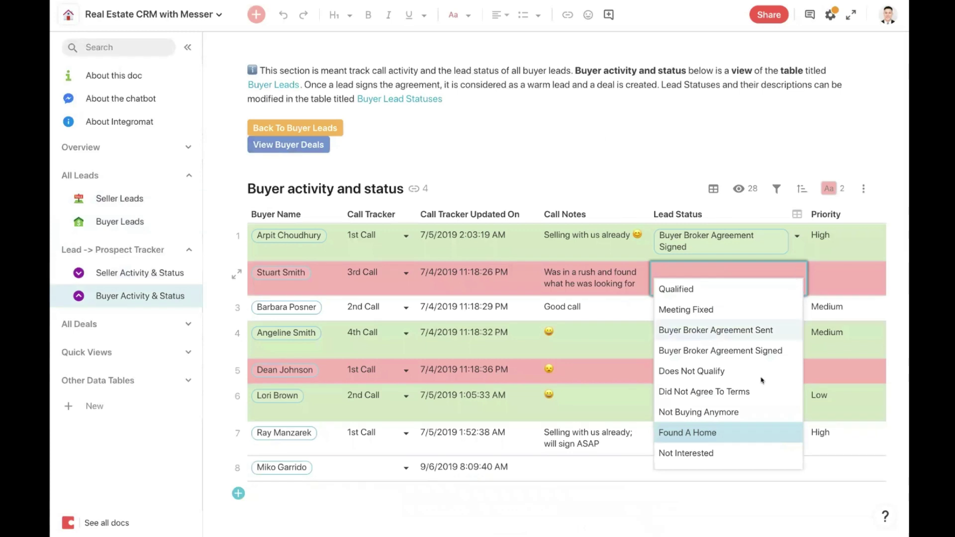
click(731, 412)
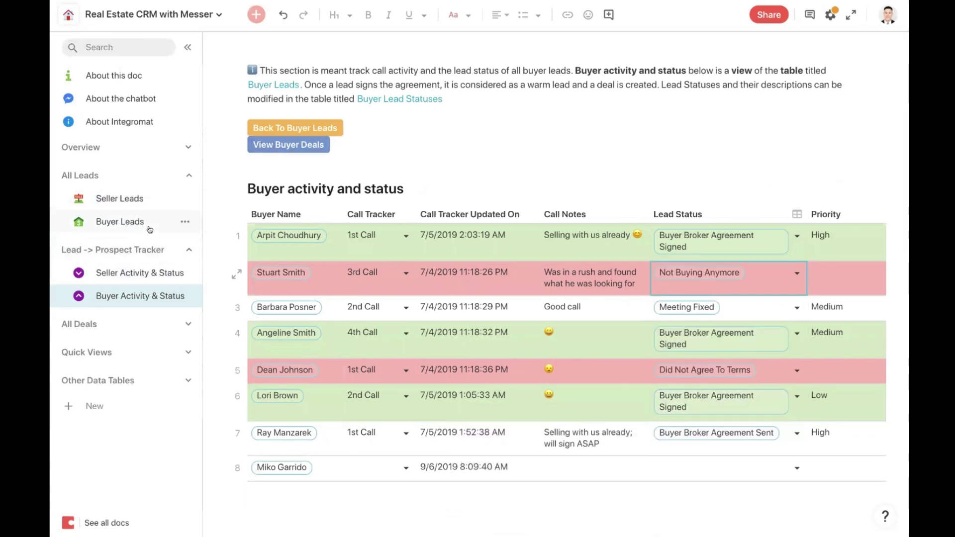
click(120, 221)
- Unhide the Lead Status column in the Buyer Leads table
scroll(348, 348, down, 1)
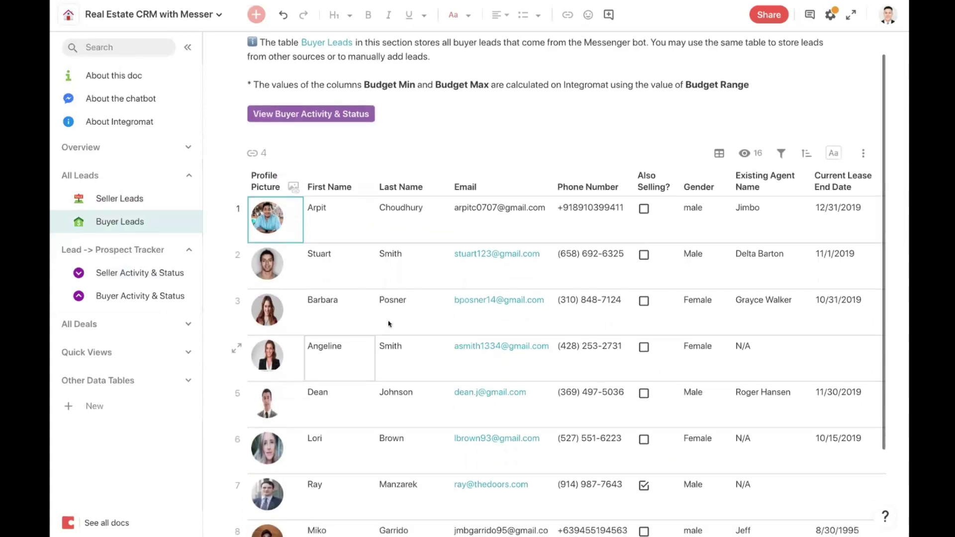
scroll(448, 283, right, 10)
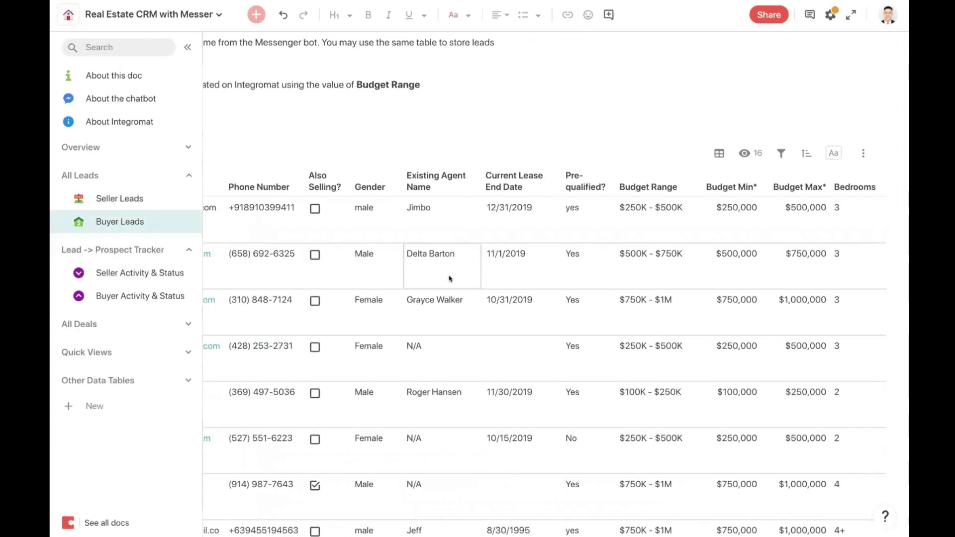
scroll(450, 279, right, 5)
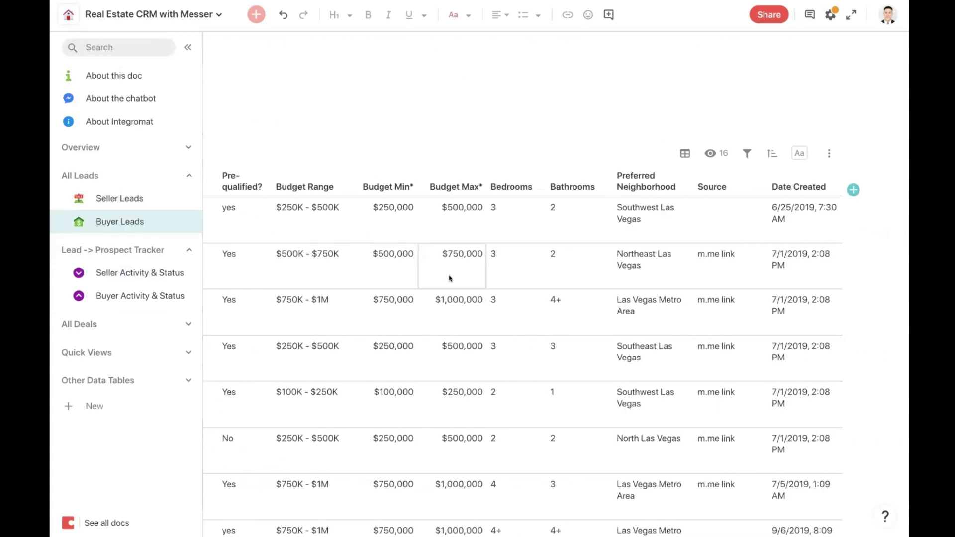
click(700, 182)
click(712, 153)
scroll(597, 388, down, 8)
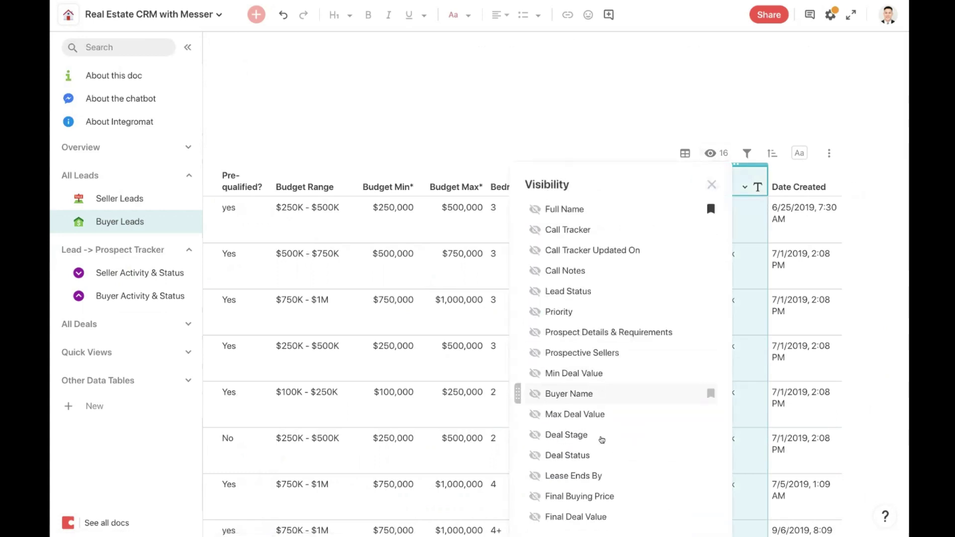
click(572, 292)
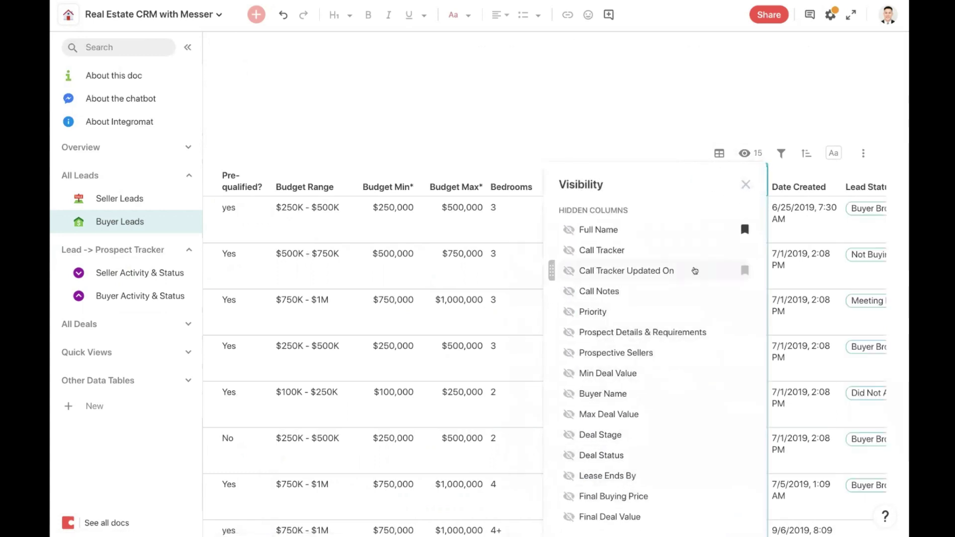
click(823, 284)
- Set the second buyer's Lead Status to Found A Home, then hide the Lead Status column again
click(398, 288)
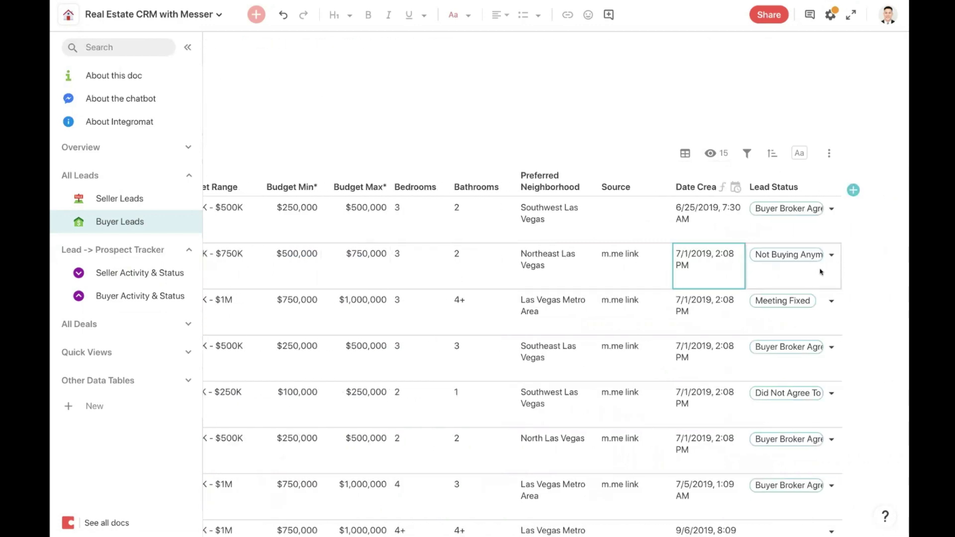
click(833, 257)
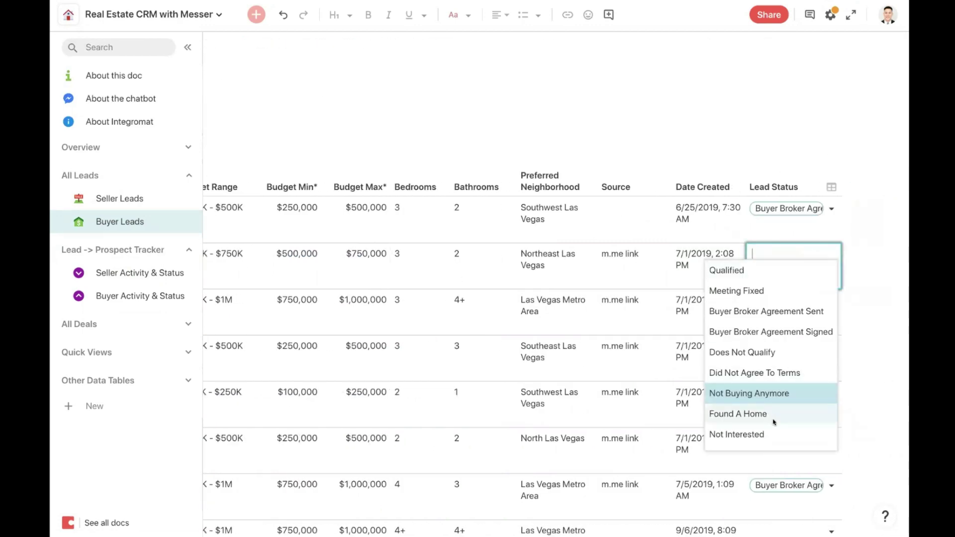
click(773, 424)
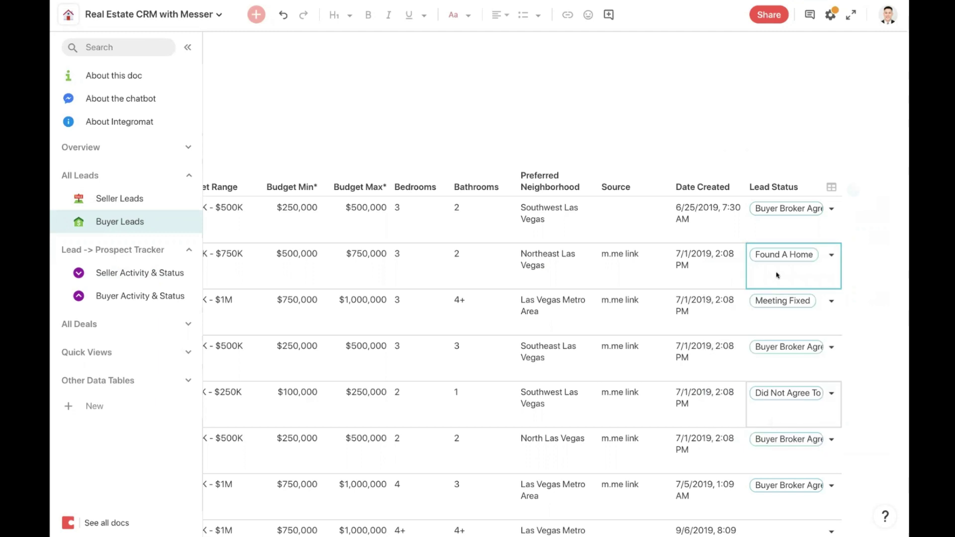
click(777, 188)
right_click(777, 188)
click(848, 452)
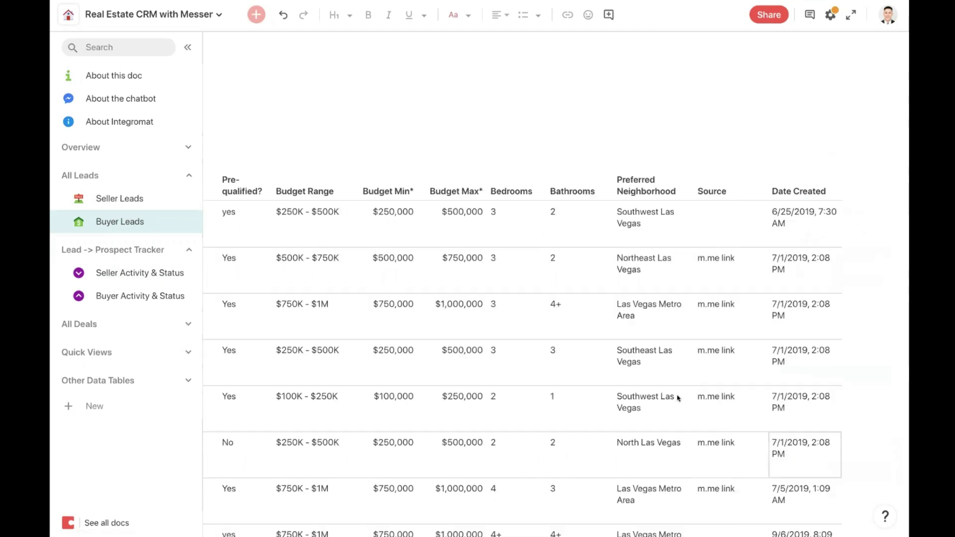
click(144, 301)
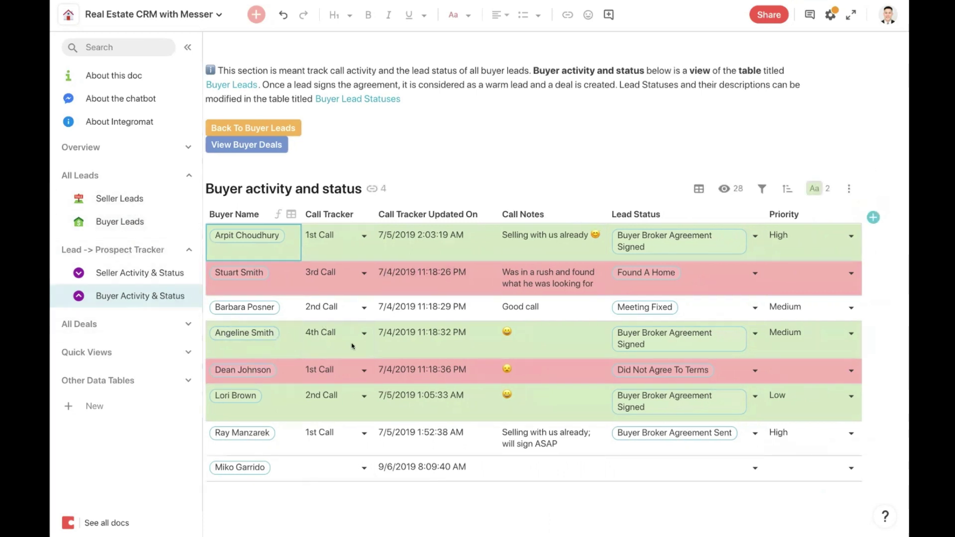
- Check the Buyer Leads source-table panel and its views, then collapse Lead -> Prospect Tracker and All Leads
click(390, 189)
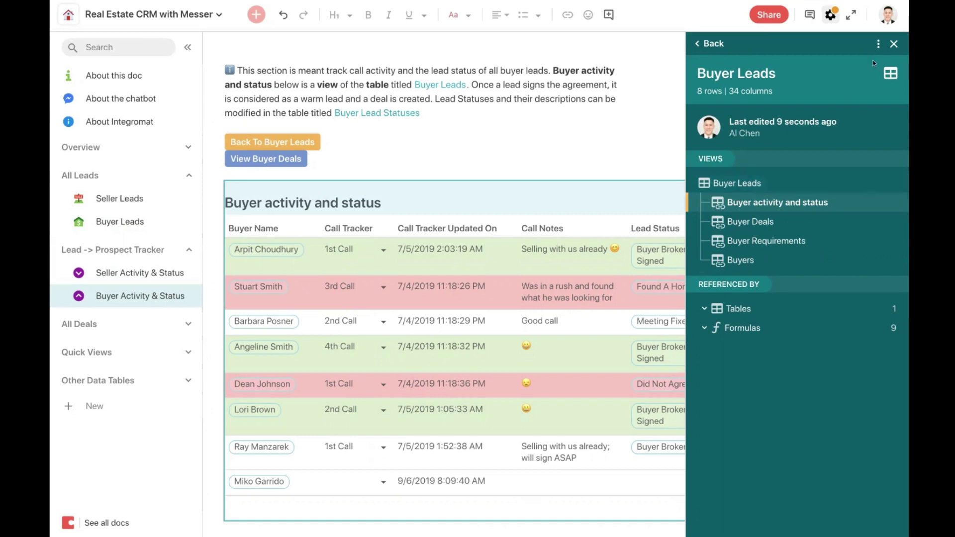
click(894, 44)
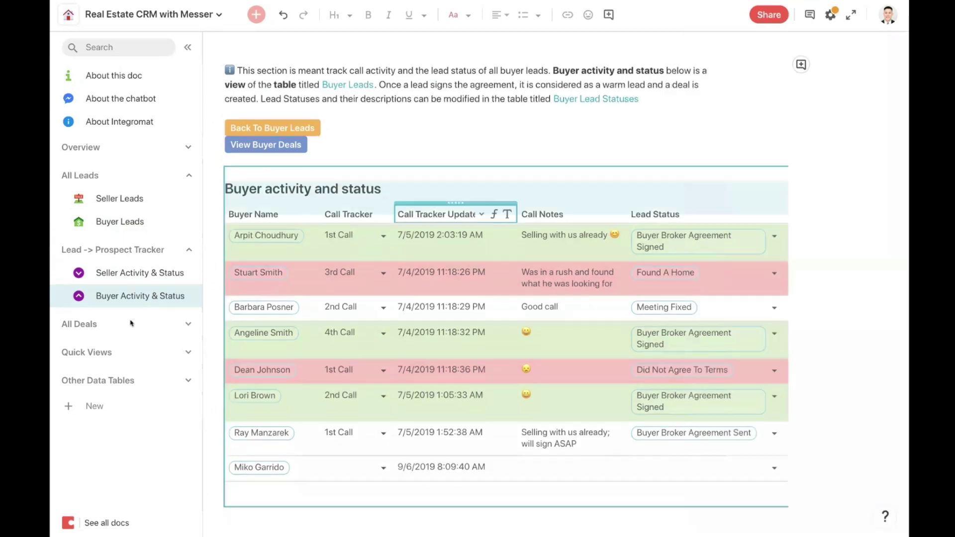
click(188, 249)
click(189, 175)
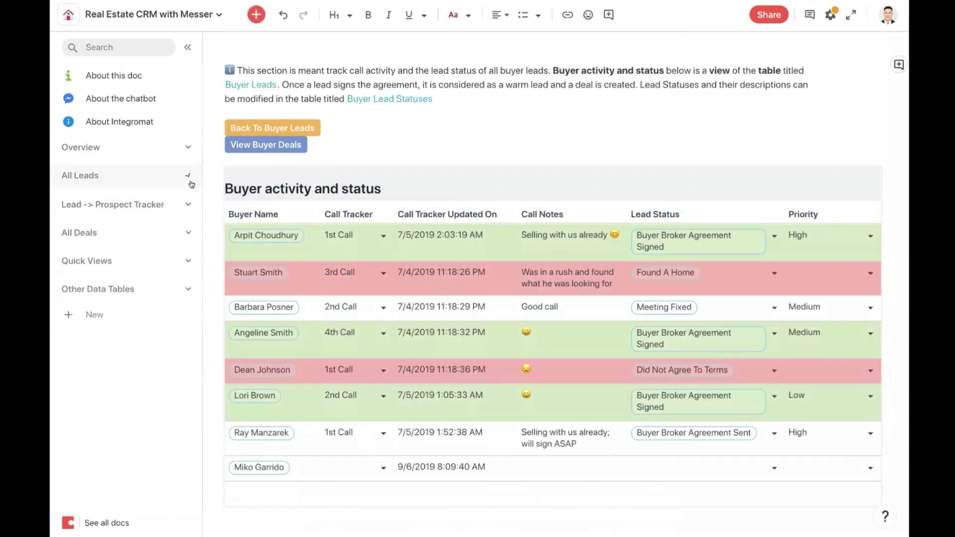
- Open Seller Deals under All Deals and inspect its Listing Agreement Signed lead-status filter
click(189, 232)
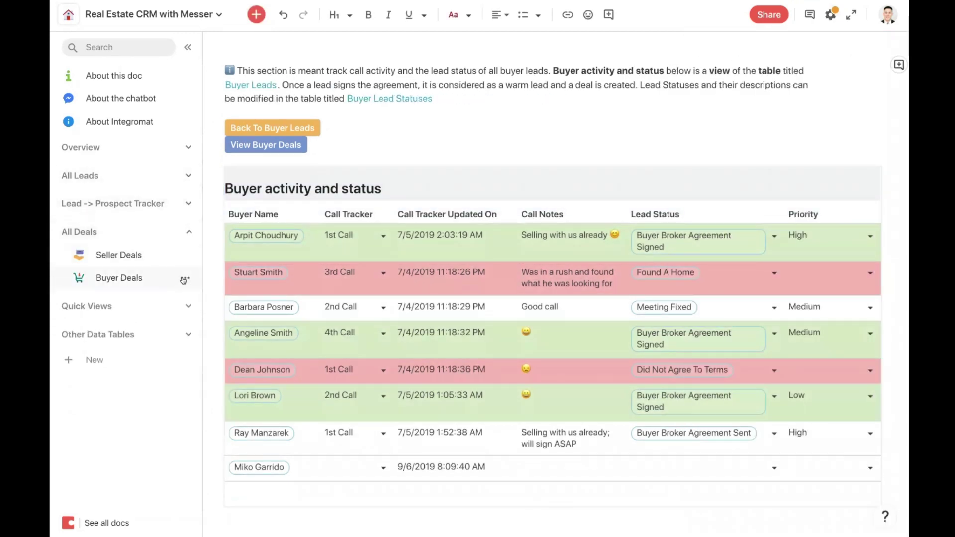
click(135, 259)
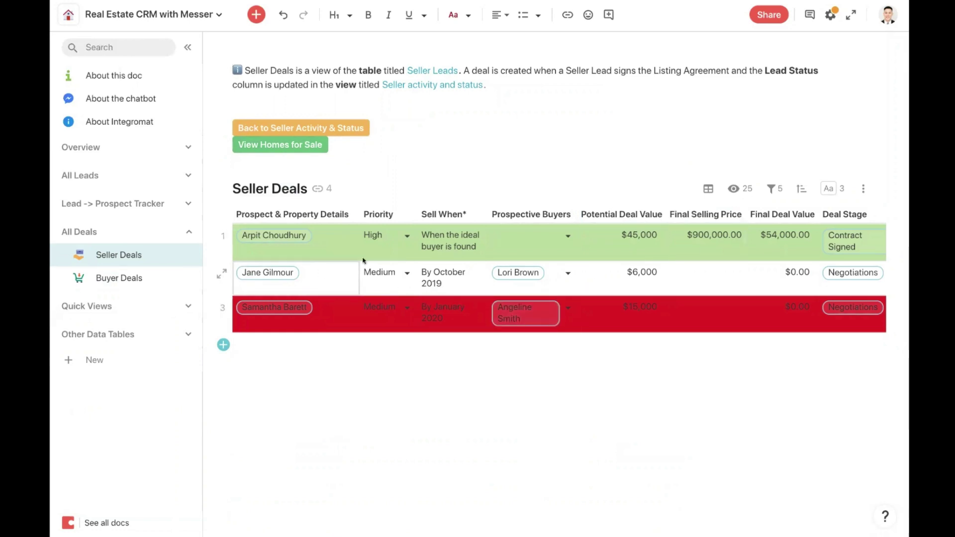
click(769, 188)
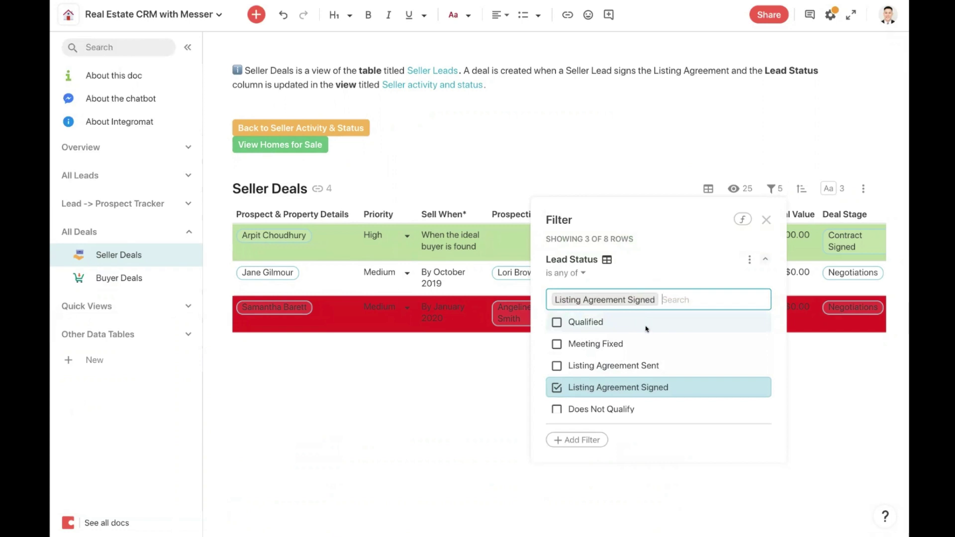
scroll(646, 329, down, 1)
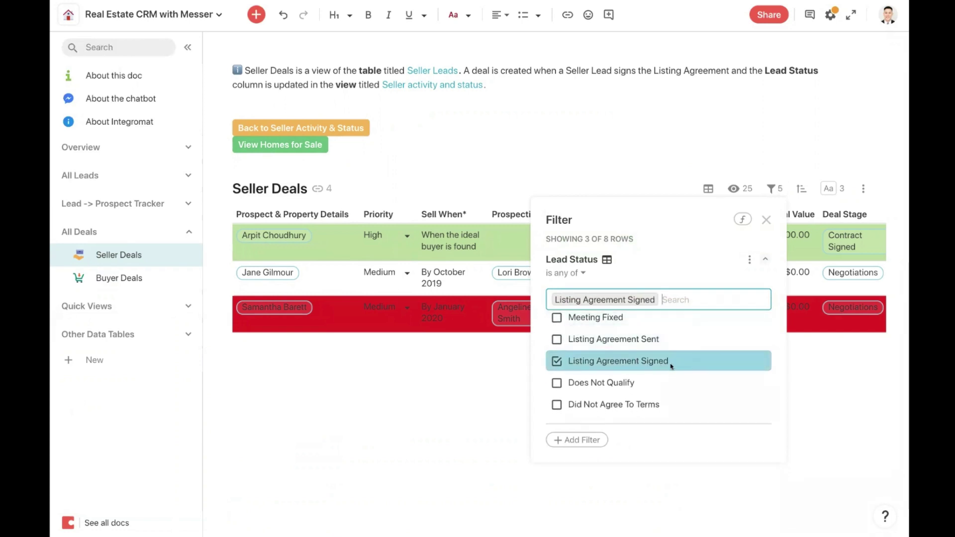
click(298, 286)
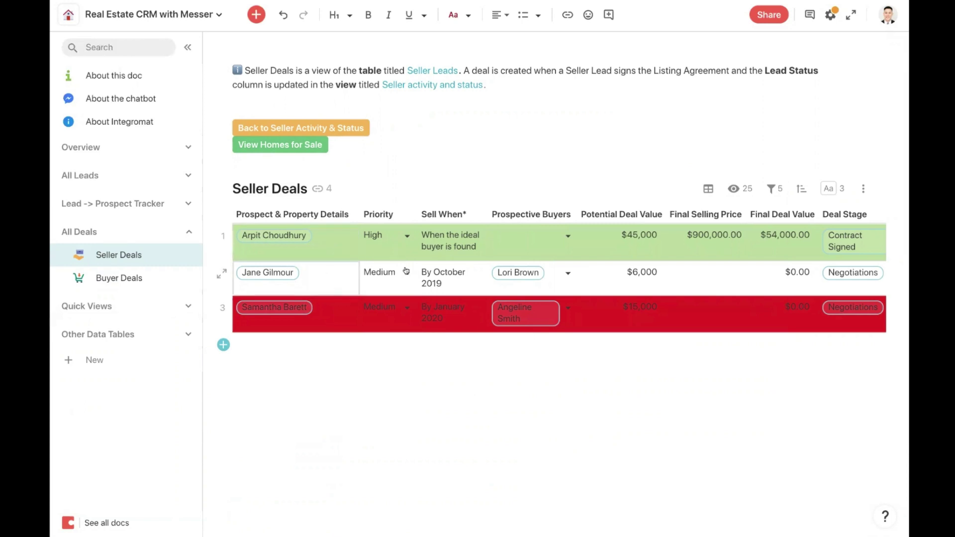
- Inspect Buyer Deals' Buyer Broker Agreement Signed filter, scroll its columns, then swap All Deals for Quick Views
click(164, 281)
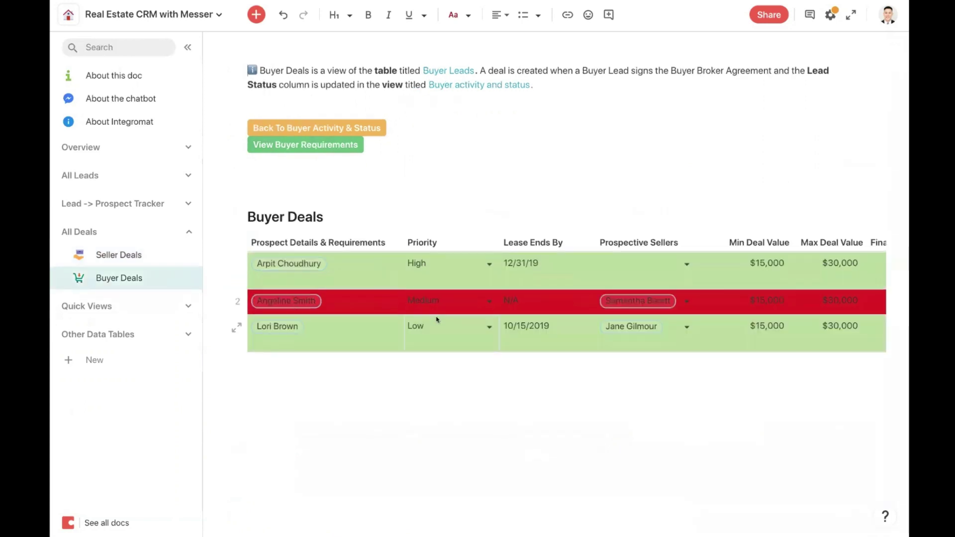
click(771, 217)
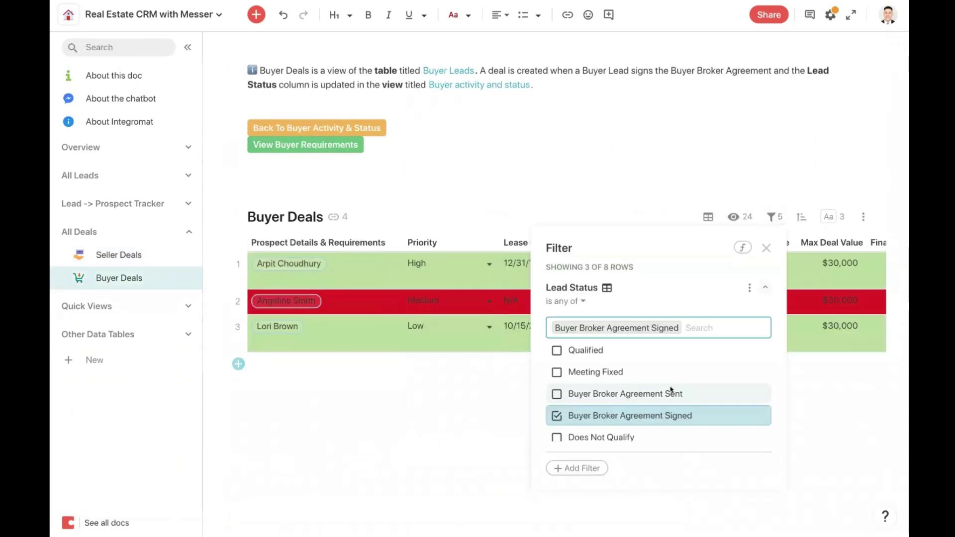
scroll(646, 388, down, 2)
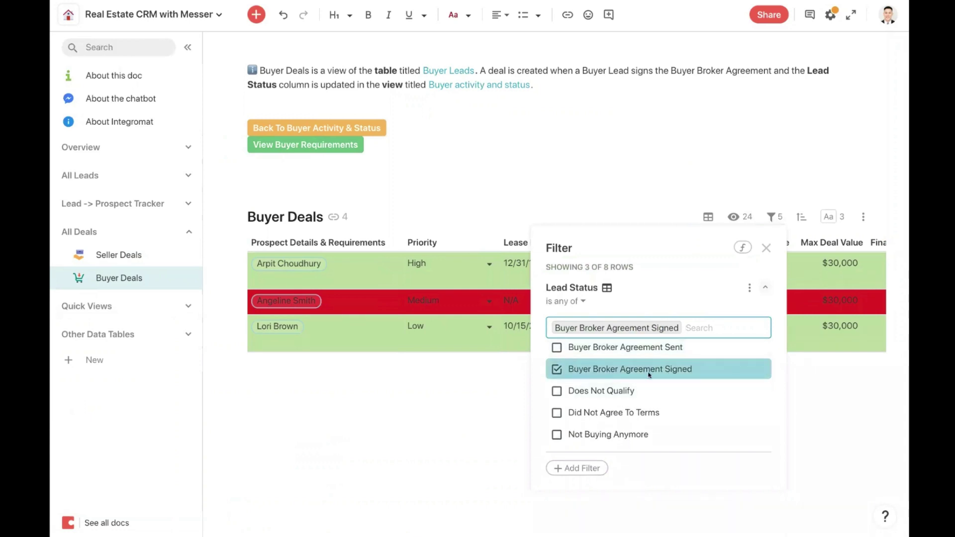
click(441, 401)
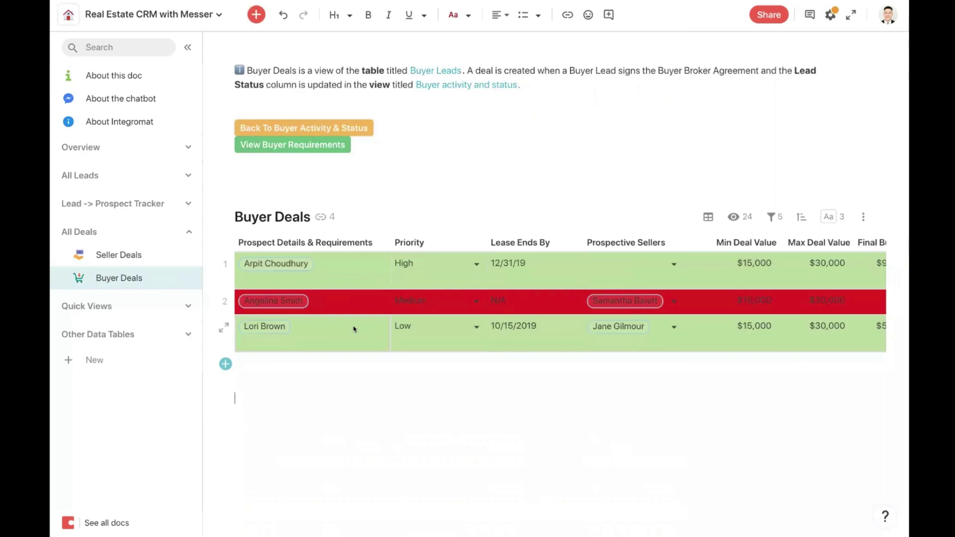
scroll(354, 326, right, 6)
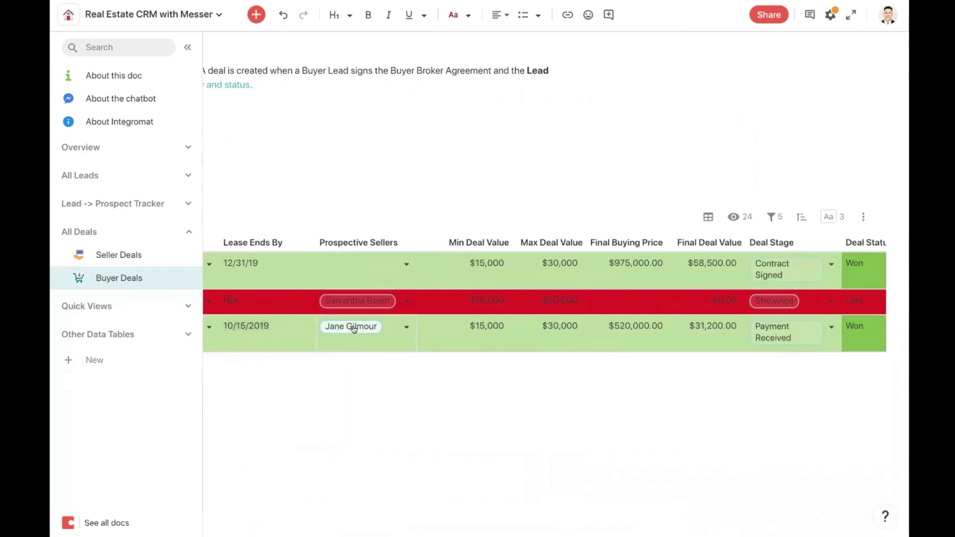
scroll(353, 329, right, 1)
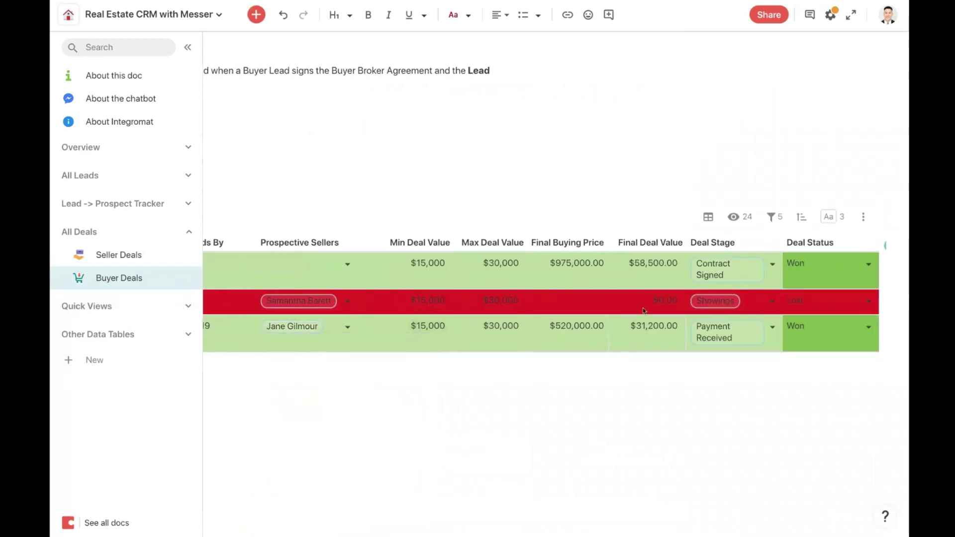
scroll(493, 366, left, 7)
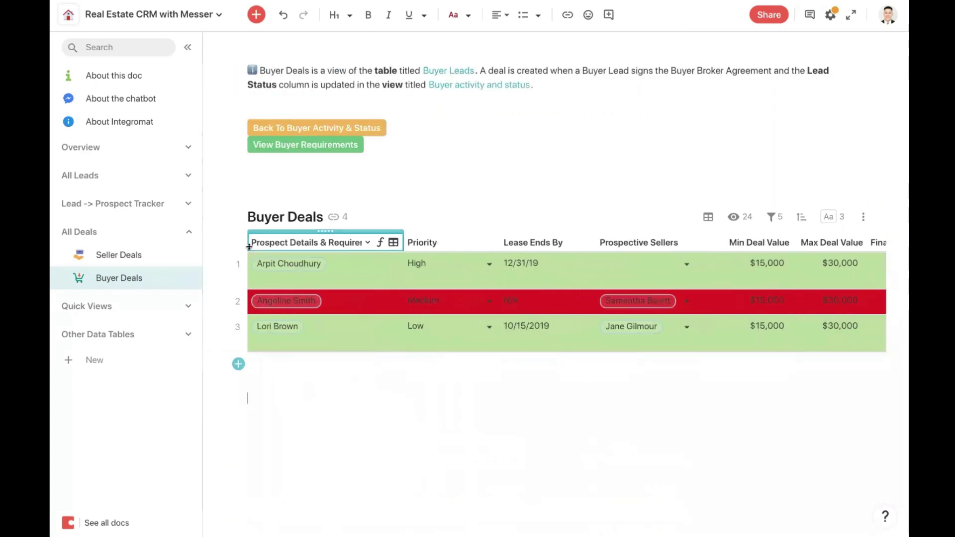
click(192, 233)
click(195, 263)
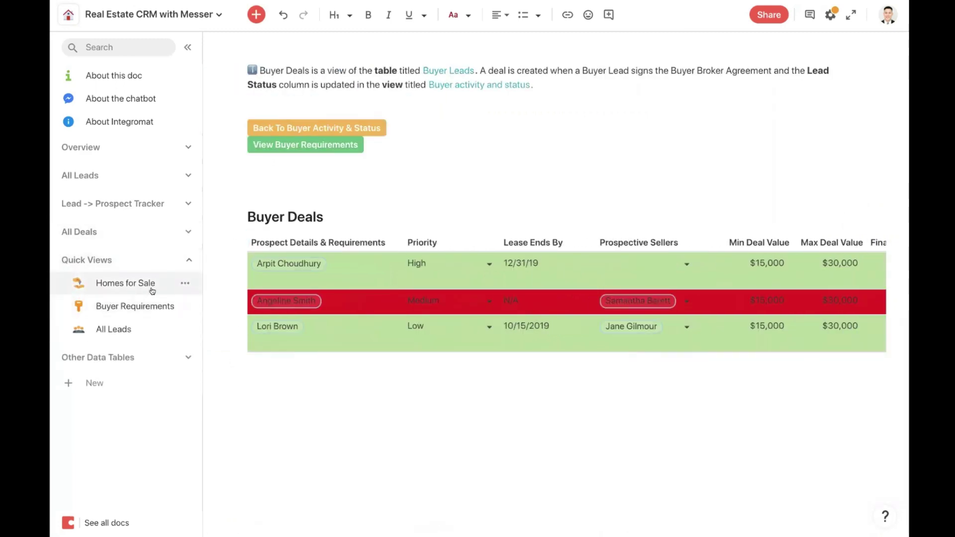
- Open the Homes for Sale quick view and show its four lead status, deal stage and status filters
click(152, 288)
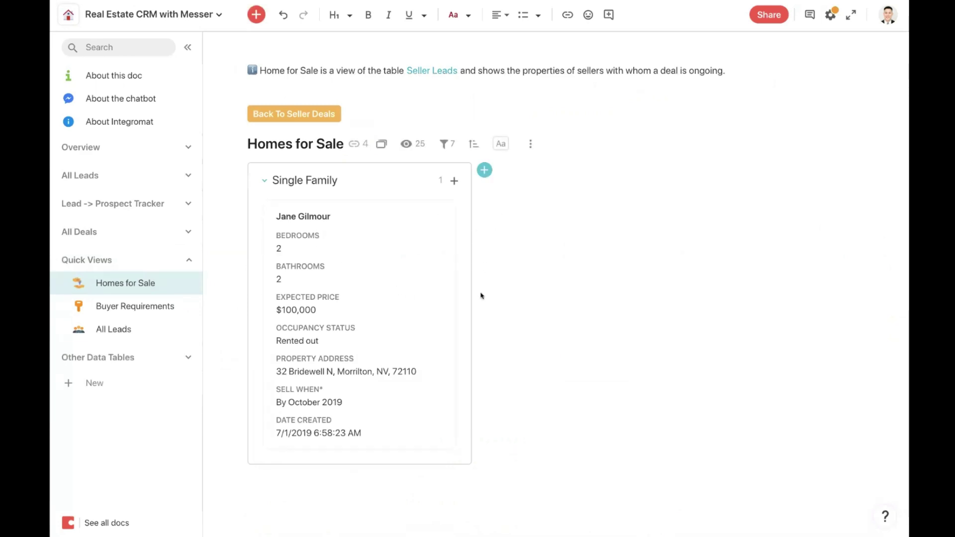
click(444, 143)
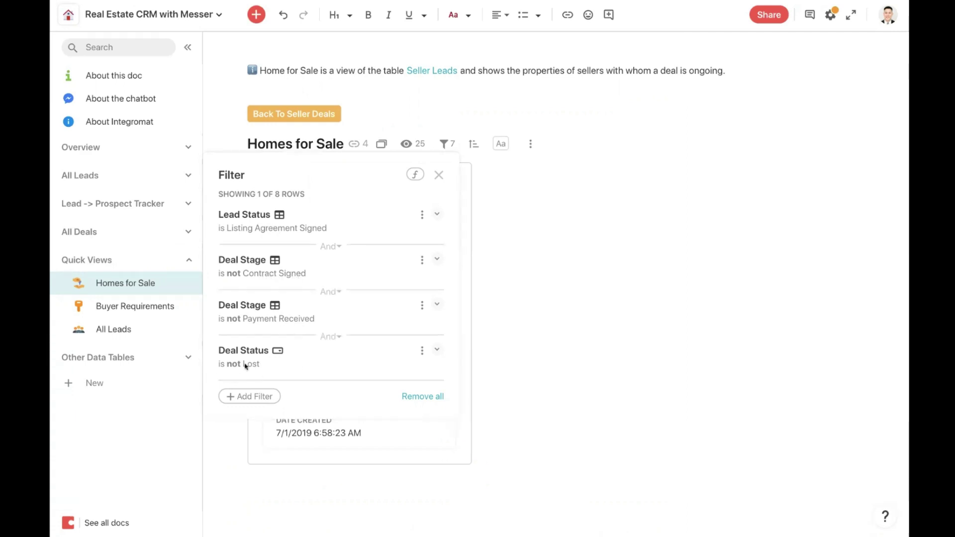
- Glance at Buyer Requirements, then scroll the All Leads overview down to its Buyers table
click(543, 312)
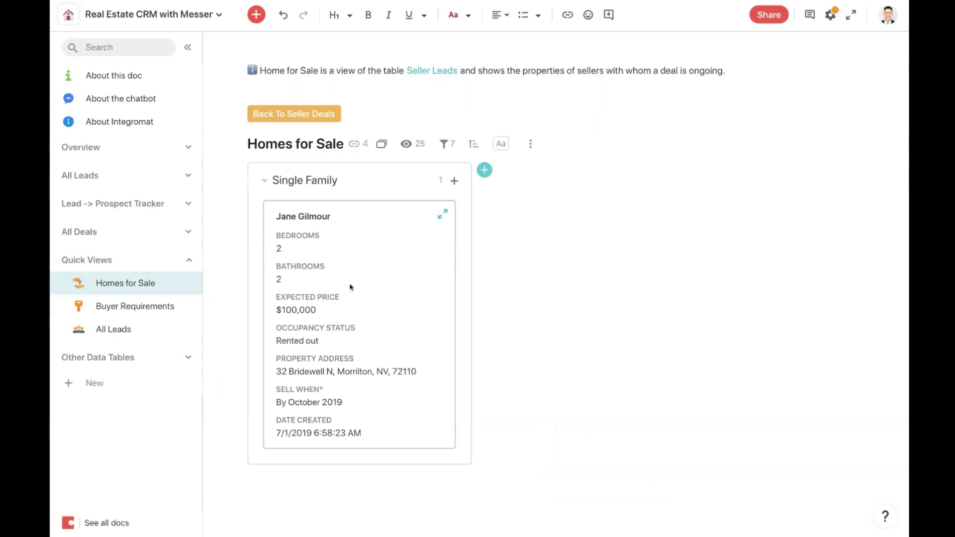
click(156, 306)
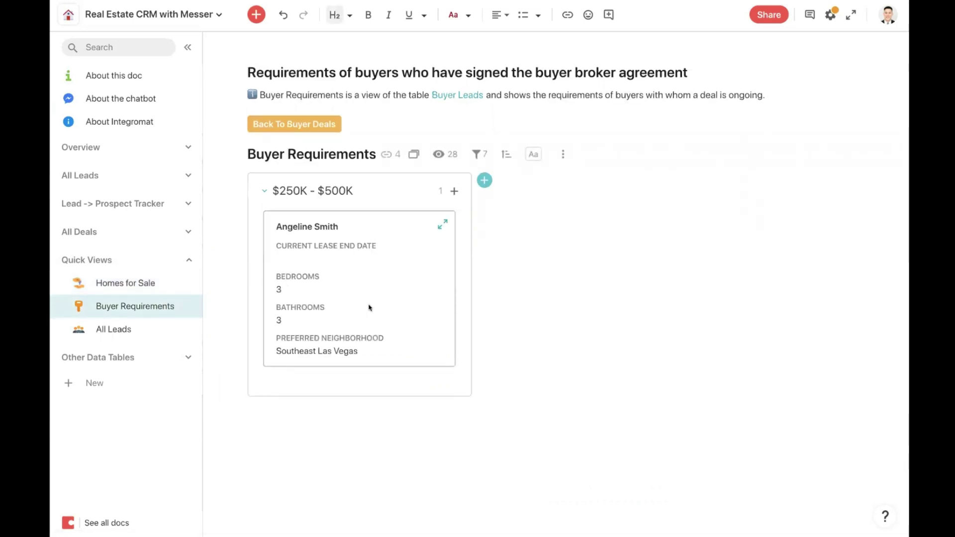
click(138, 330)
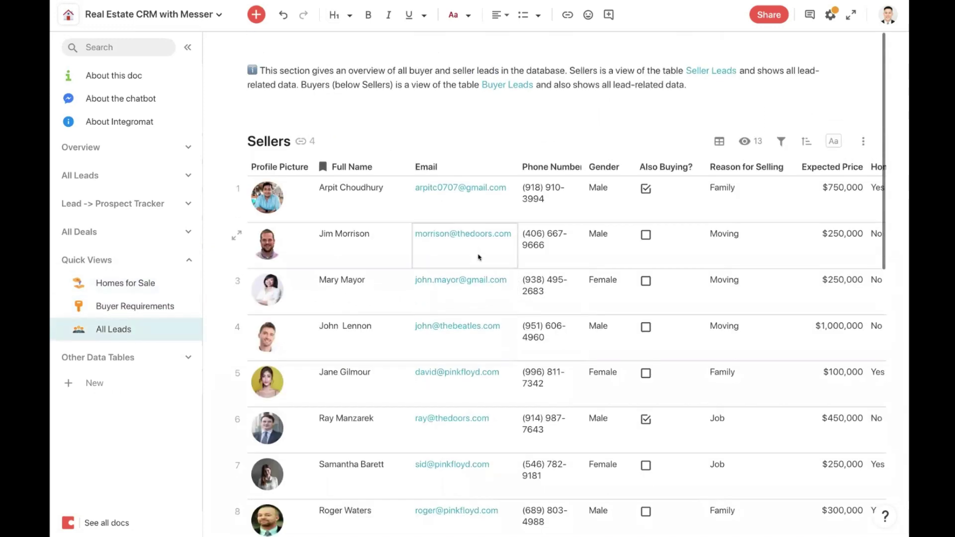
scroll(478, 257, down, 8)
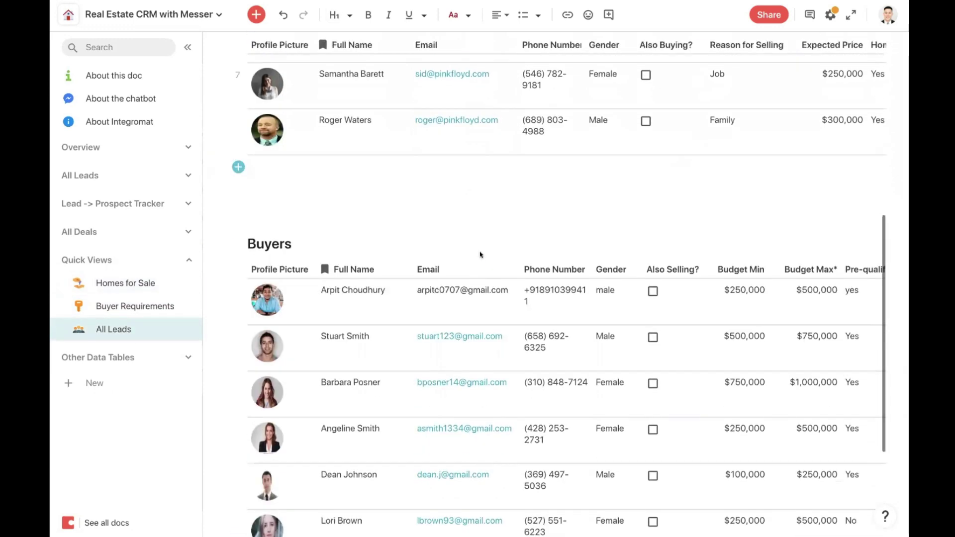
scroll(480, 255, down, 4)
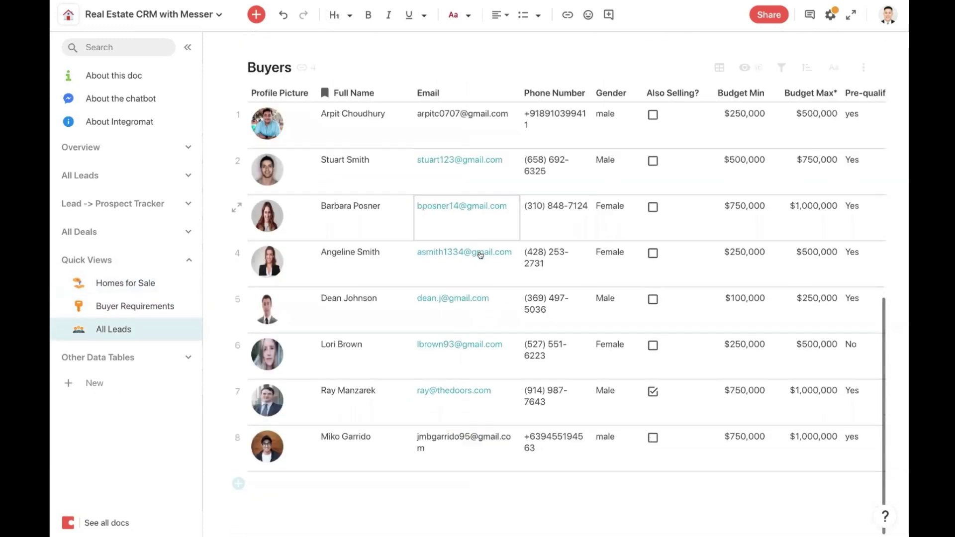
- Collapse the Quick Views sidebar section and expand All Leads instead
click(192, 268)
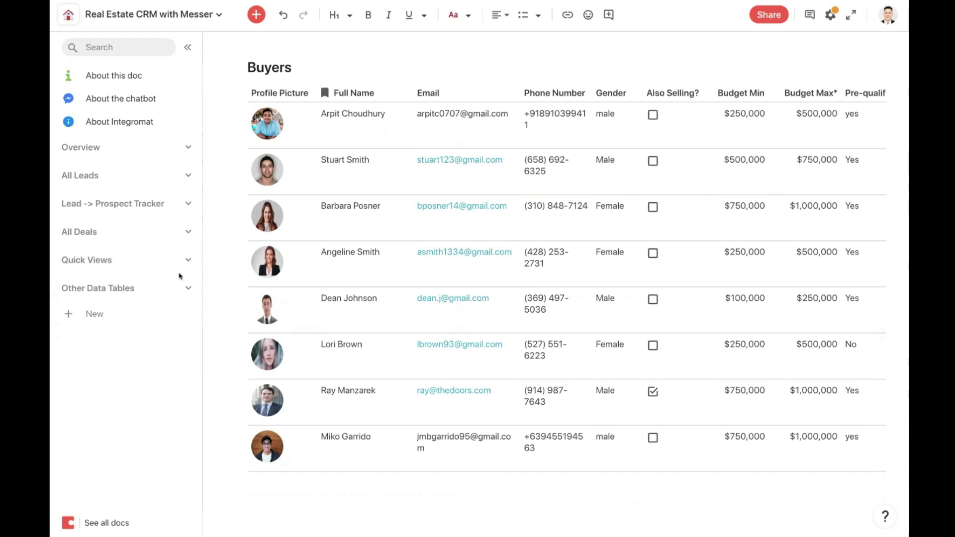
click(189, 260)
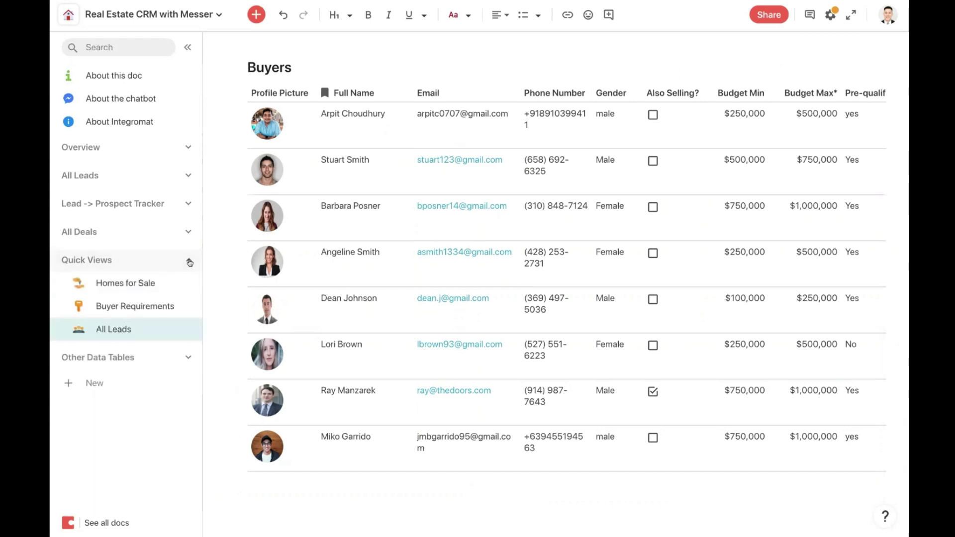
click(189, 262)
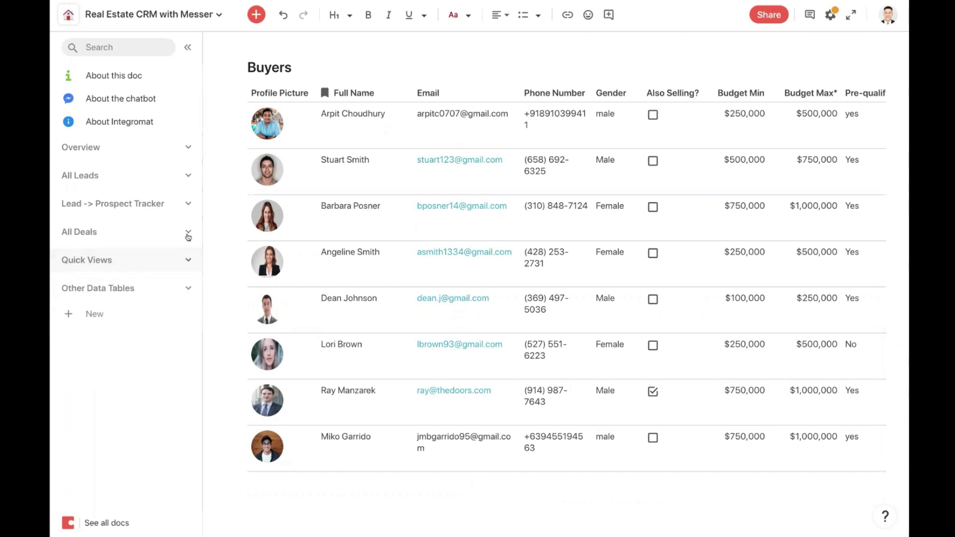
click(192, 186)
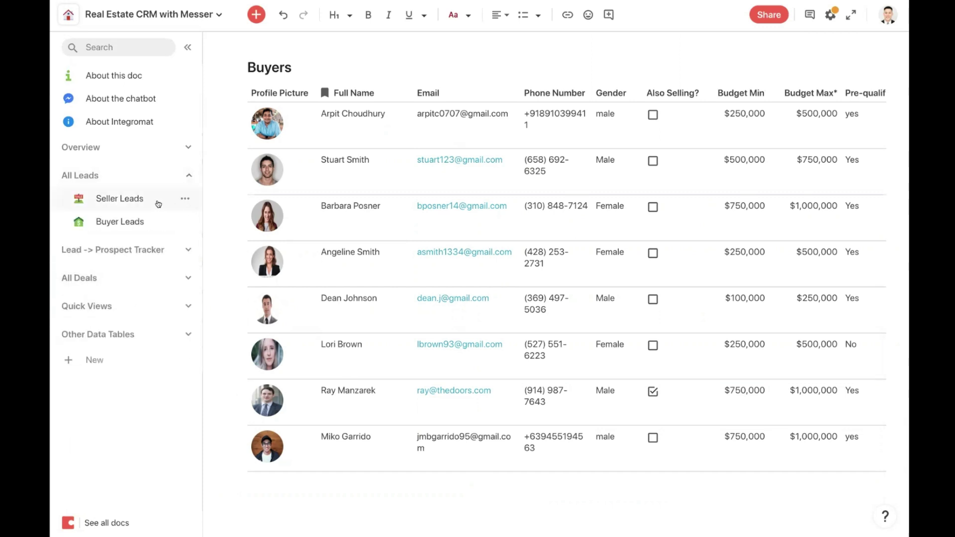
- Go from Seller Leads through Seller Activity & Status and Seller Deals to Homes for Sale
click(157, 201)
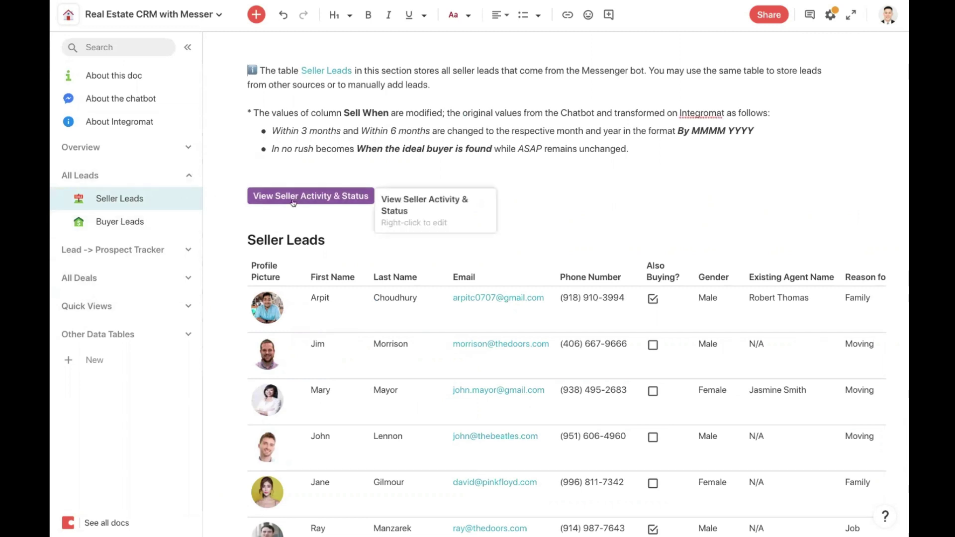
click(189, 249)
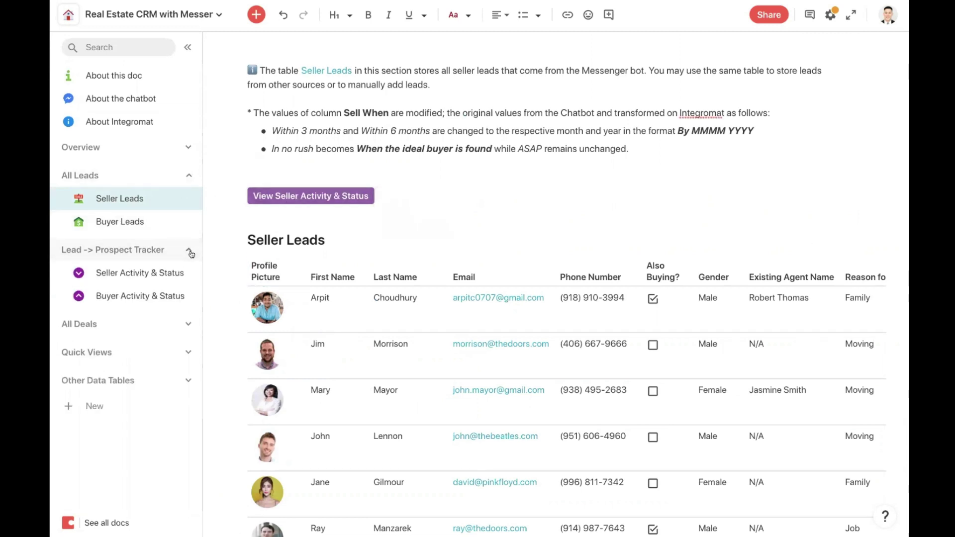
click(148, 275)
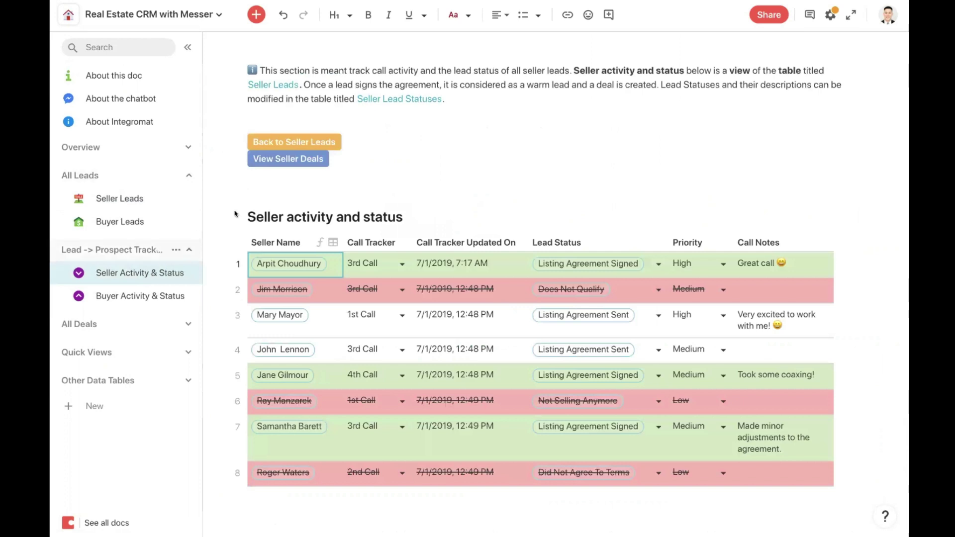
click(289, 159)
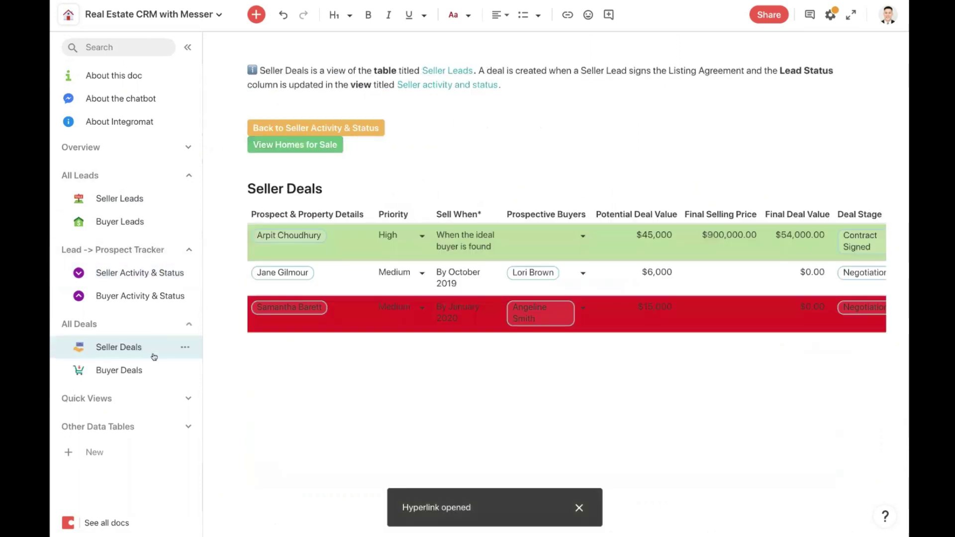
click(321, 147)
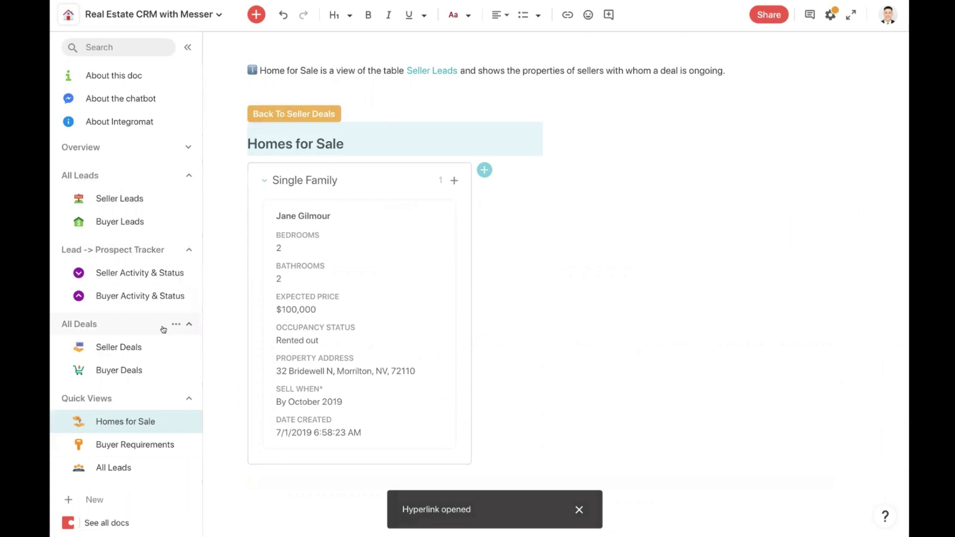
click(187, 147)
- Collapse the All Leads, Prospect Tracker, All Deals and Quick Views sections, then open Snapshot
click(189, 198)
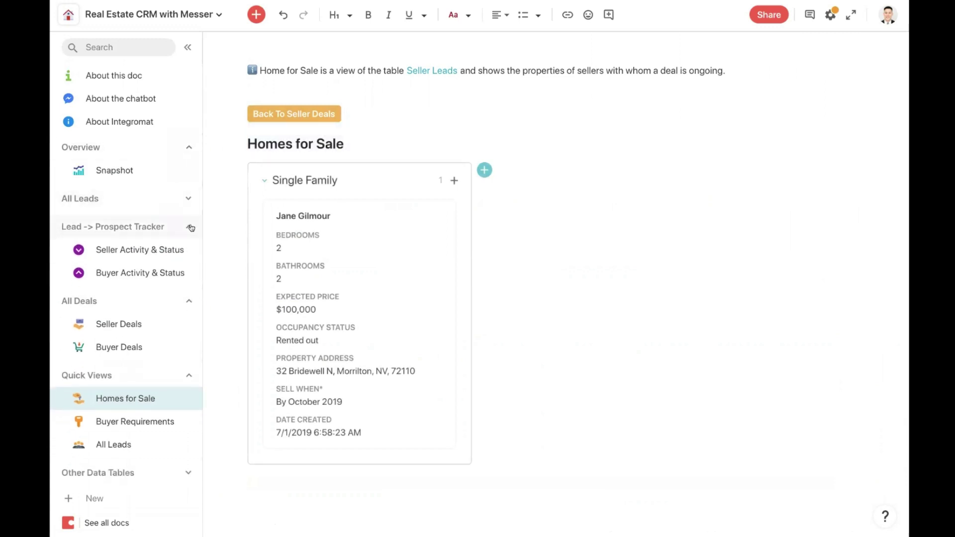
click(190, 227)
click(189, 255)
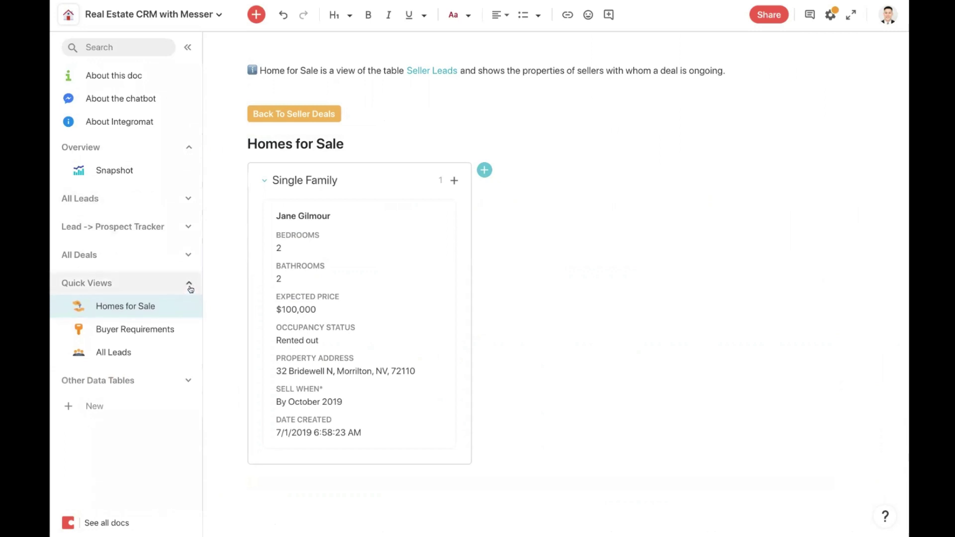
click(190, 285)
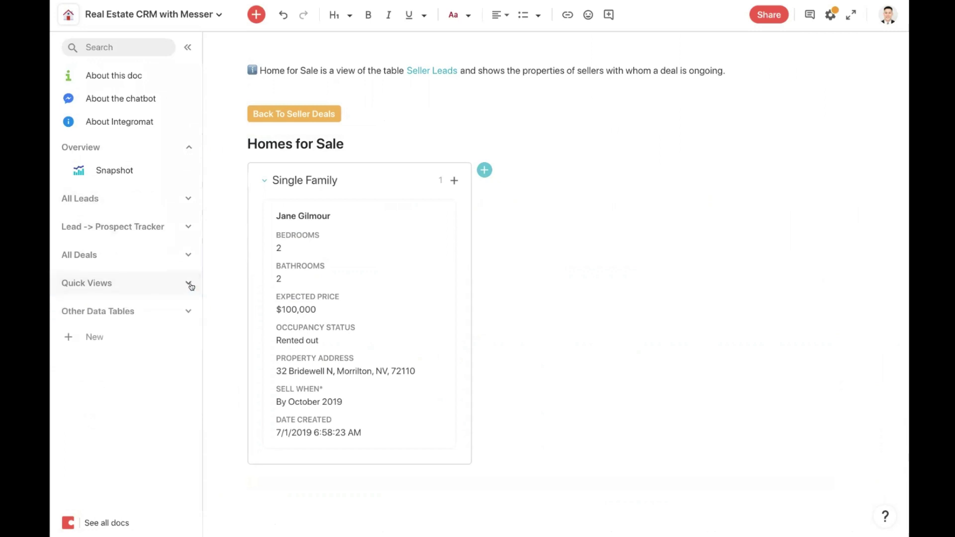
click(114, 171)
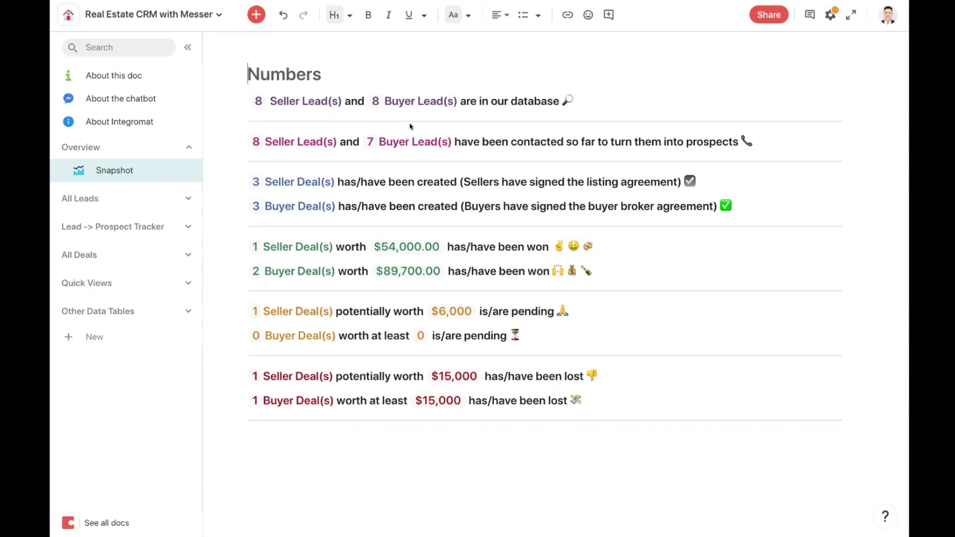
- Inspect the Count formula behind the 7 buyer leads, then edit the seller deals won line
click(373, 146)
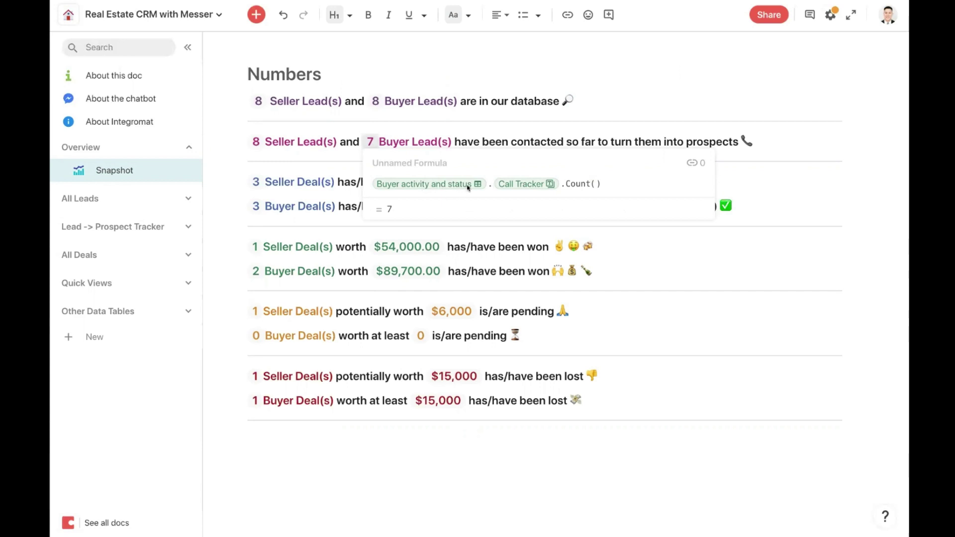
click(587, 185)
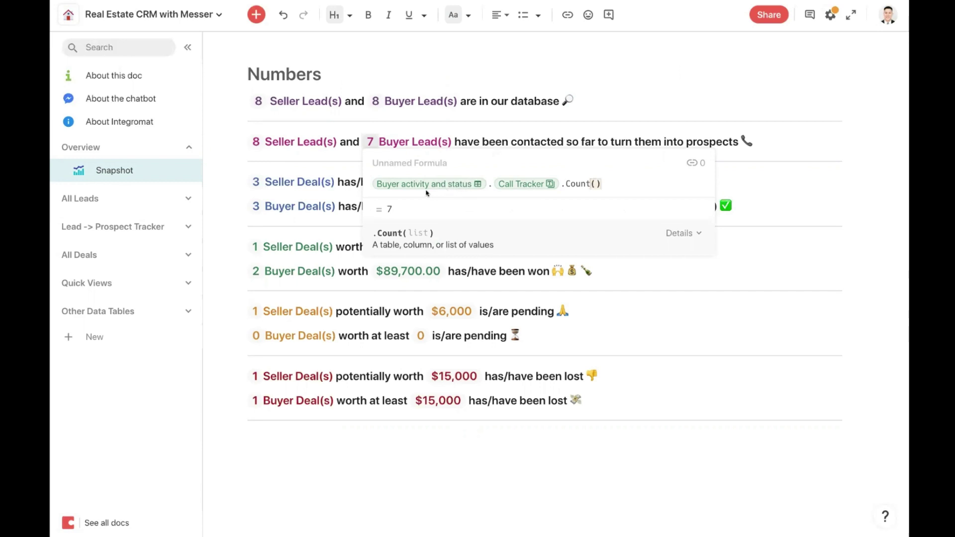
key(Escape)
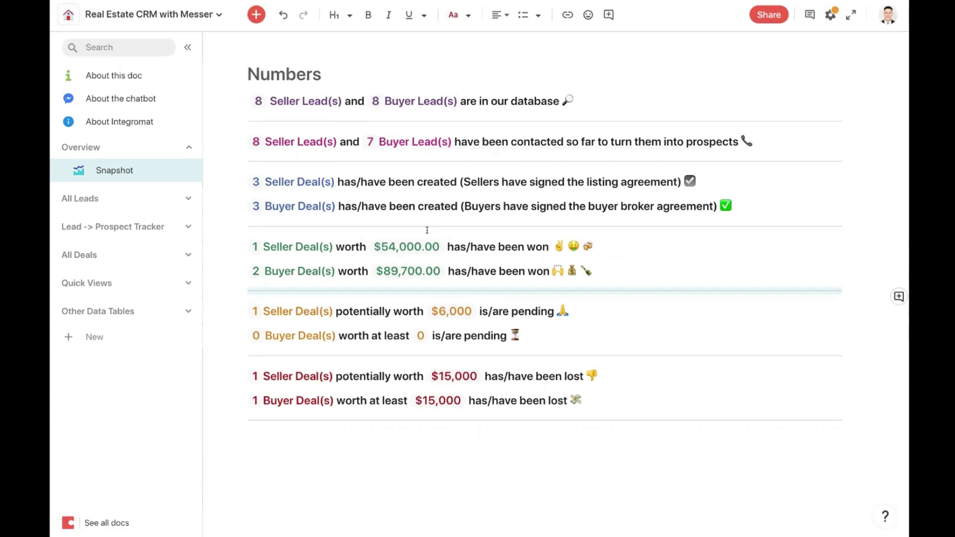
drag(627, 241, 254, 231)
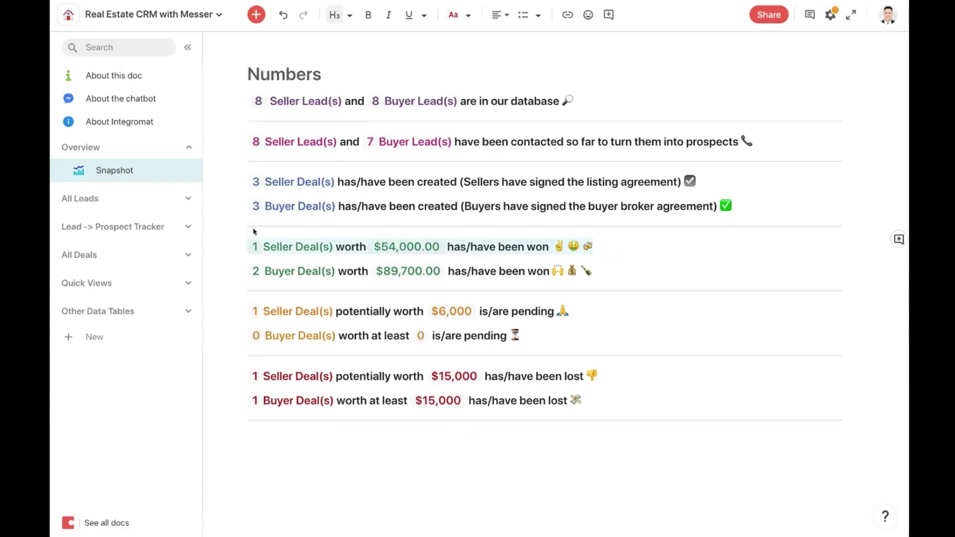
click(360, 247)
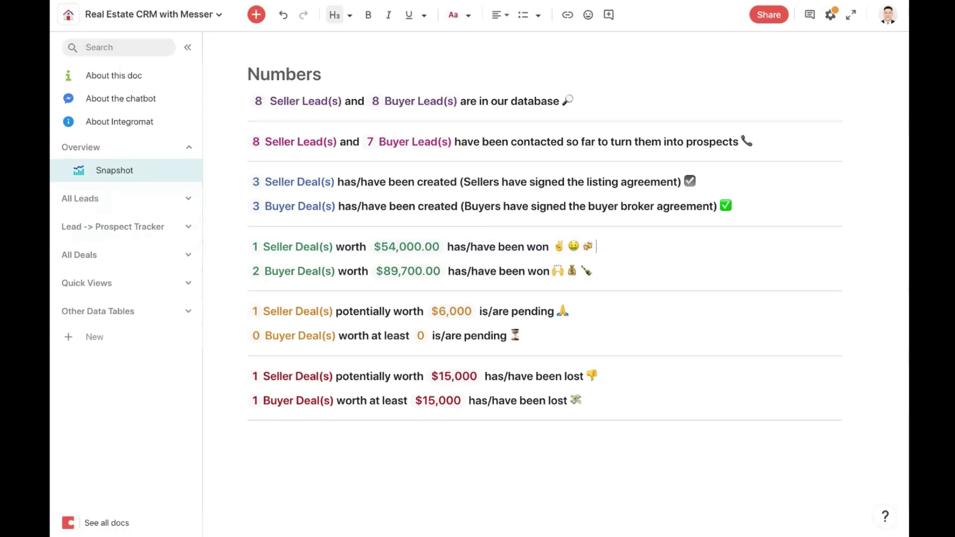
text(smile)
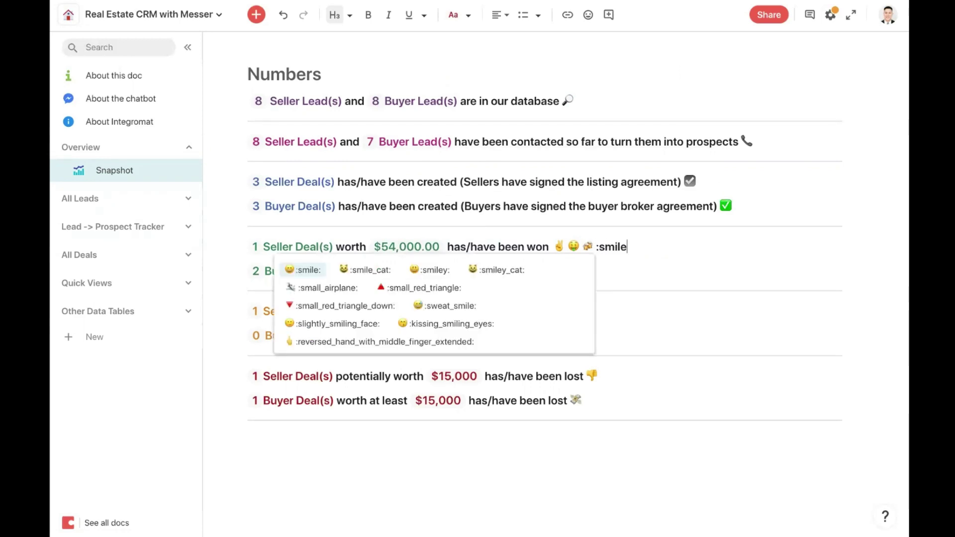
key(BackSpace)
key(BackSpace)
key(BackSpace)
key(BackSpace)
key(BackSpace)
key(BackSpace)
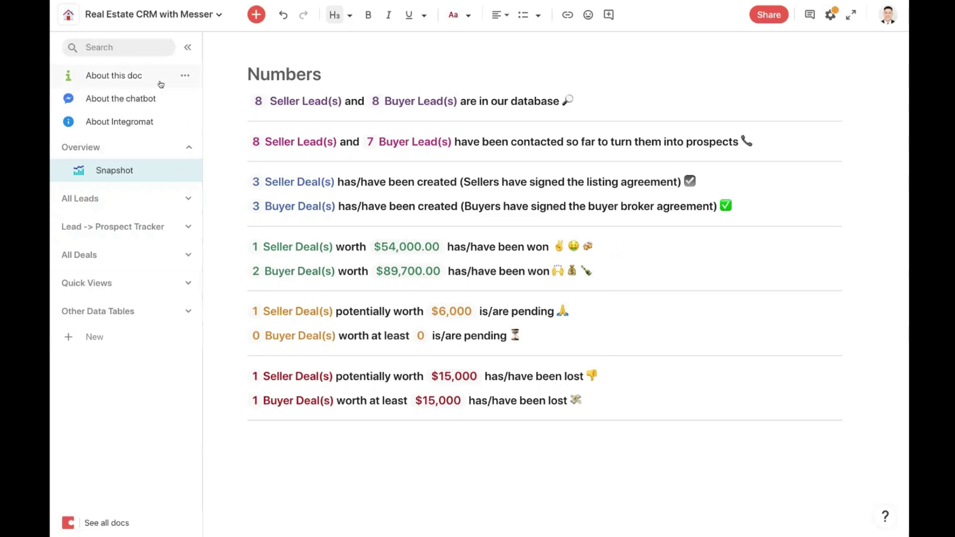
- Open DevTools and preview the doc as an iPhone 6/7/8 at 150% zoom
key(super+alt+i)
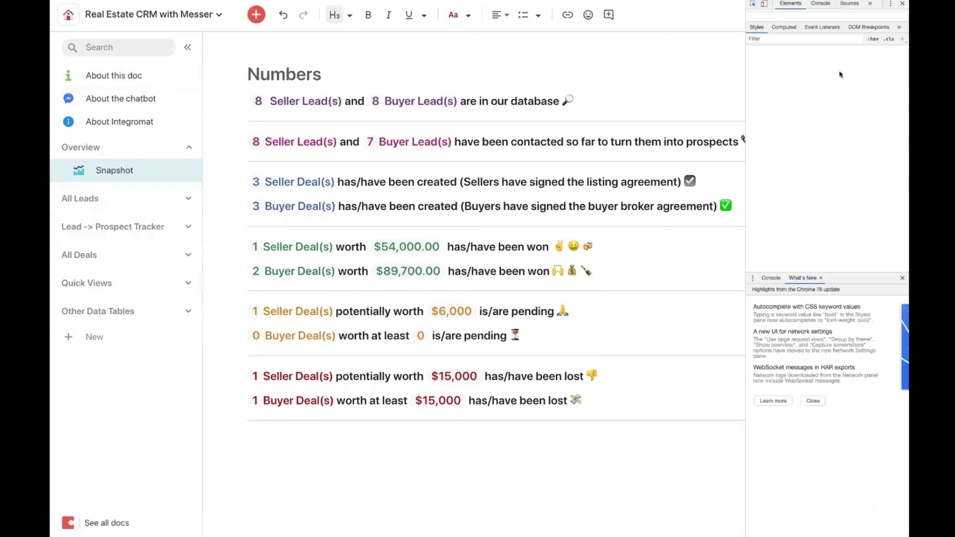
click(764, 4)
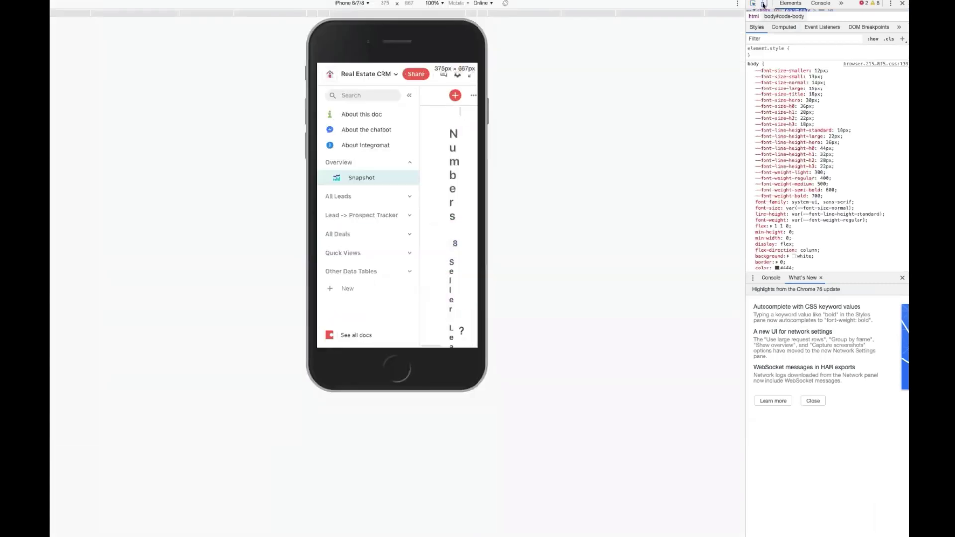
click(434, 3)
click(440, 45)
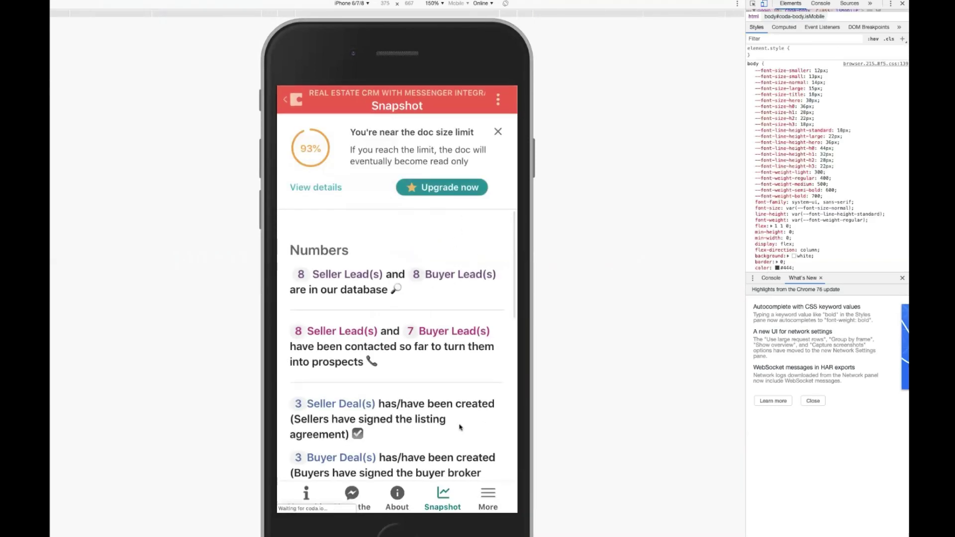
- Scroll the mobile Snapshot, dismiss the size warning, and open Seller Activity & Status from the menu
scroll(456, 390, down, 5)
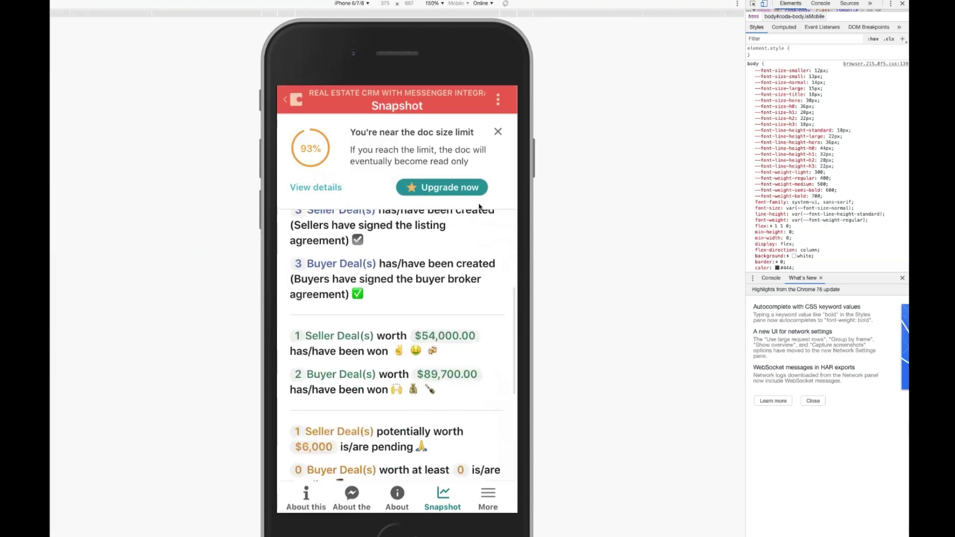
click(497, 133)
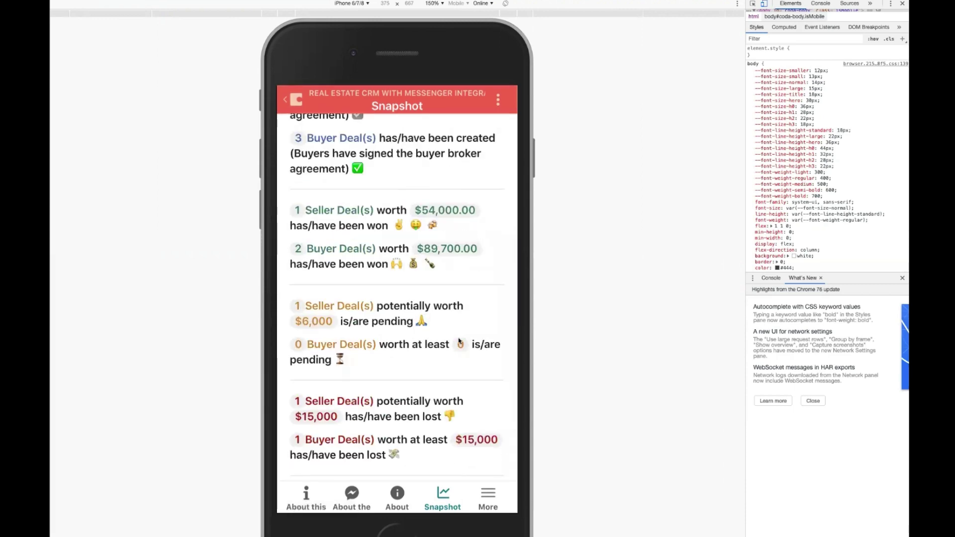
scroll(457, 173, down, 3)
scroll(456, 174, up, 8)
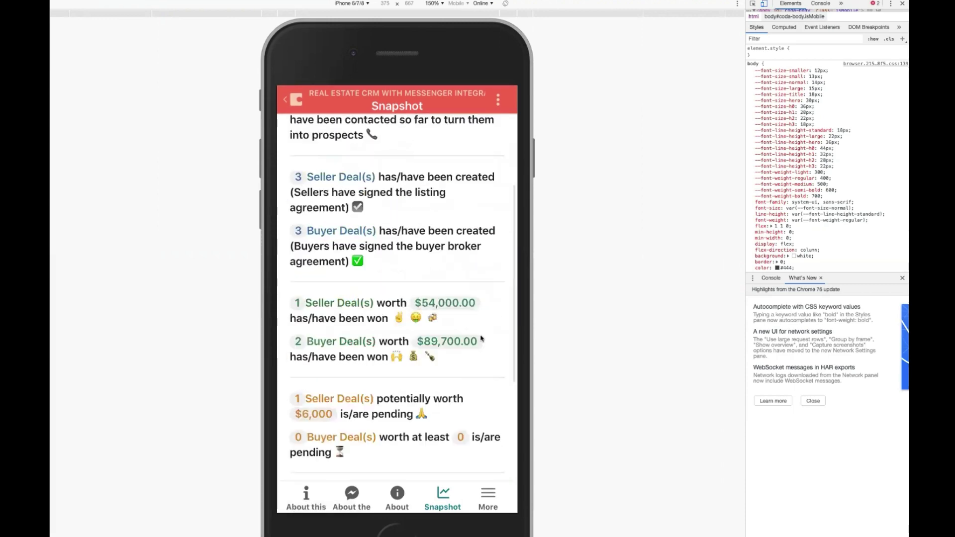
click(482, 503)
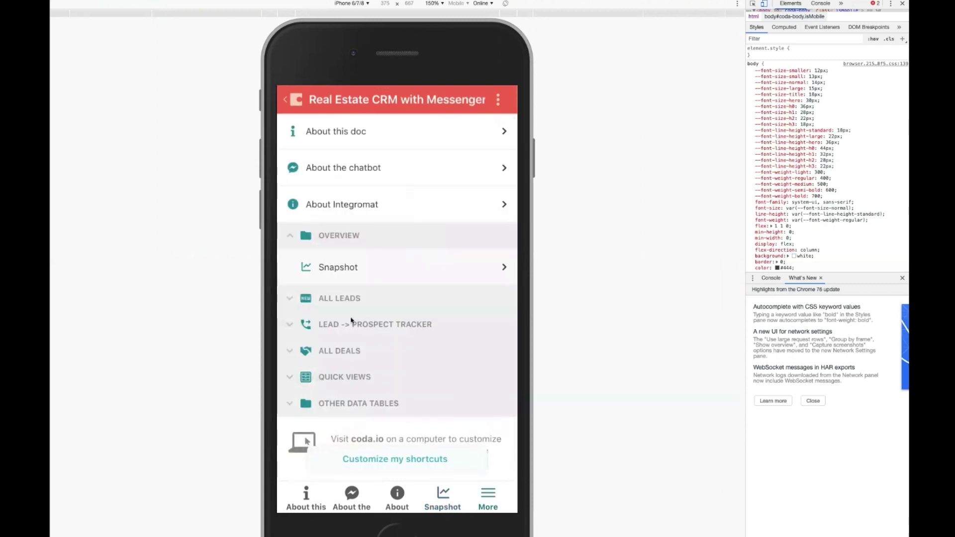
click(351, 323)
click(370, 356)
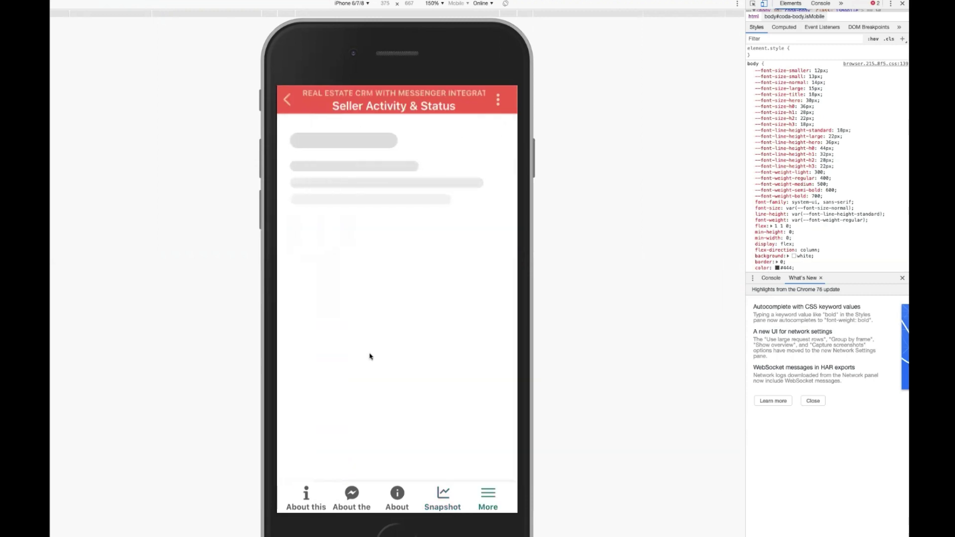
- Browse the Seller Activity & Status table and jump to the Seller Deals view
scroll(448, 393, down, 4)
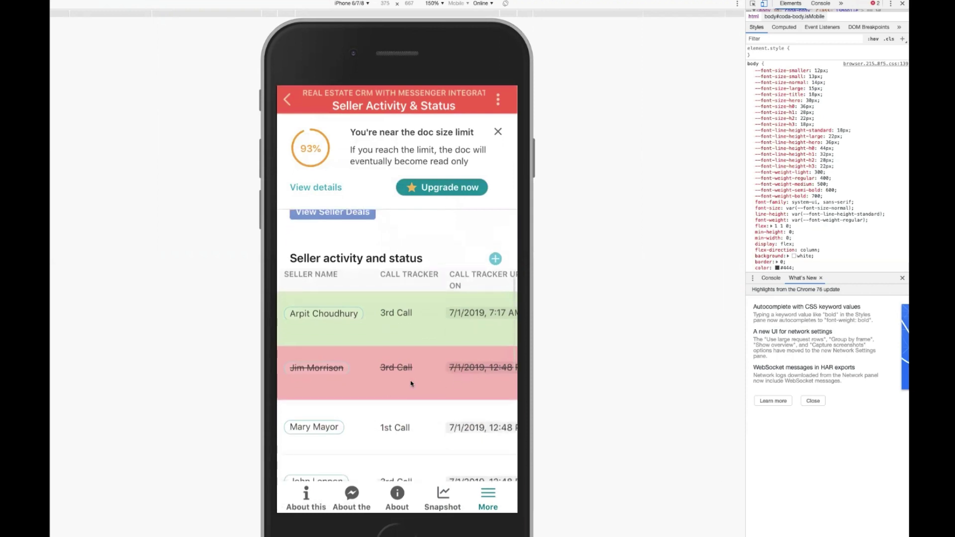
drag(411, 383, 628, 356)
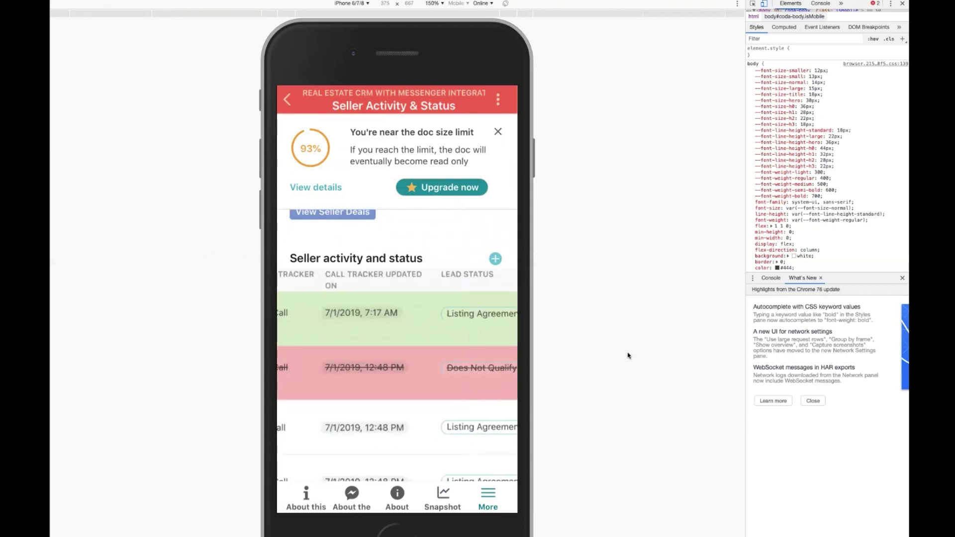
scroll(383, 377, left, 5)
click(498, 132)
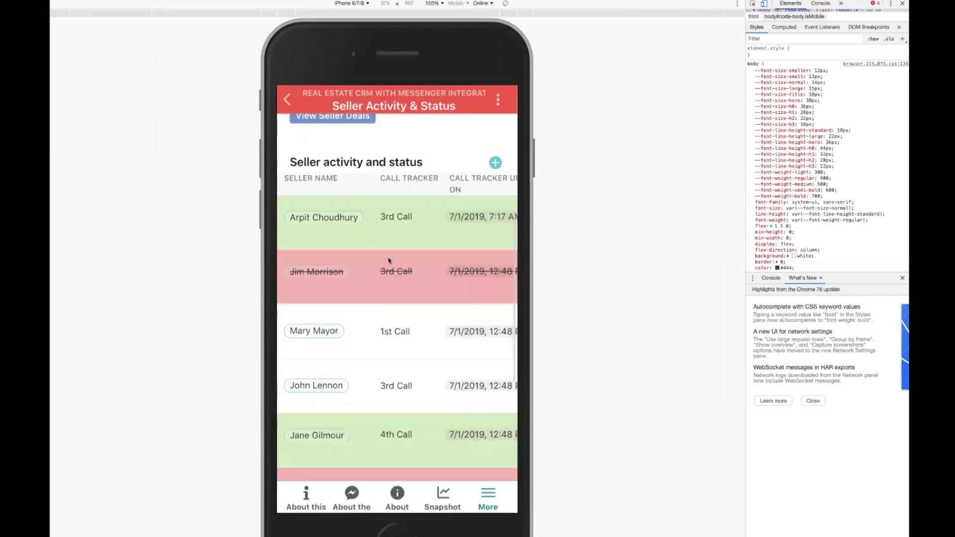
scroll(402, 313, up, 3)
click(352, 149)
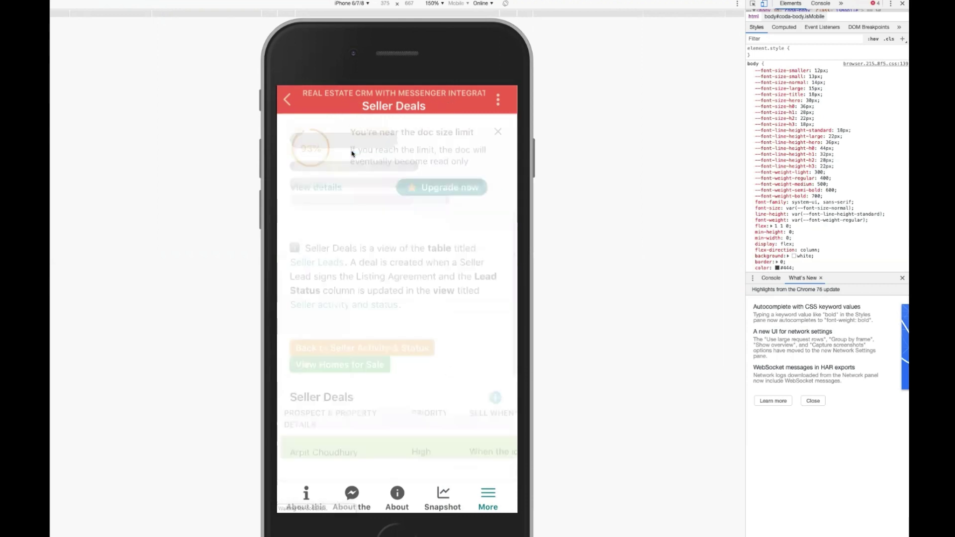
click(498, 132)
scroll(440, 438, up, 3)
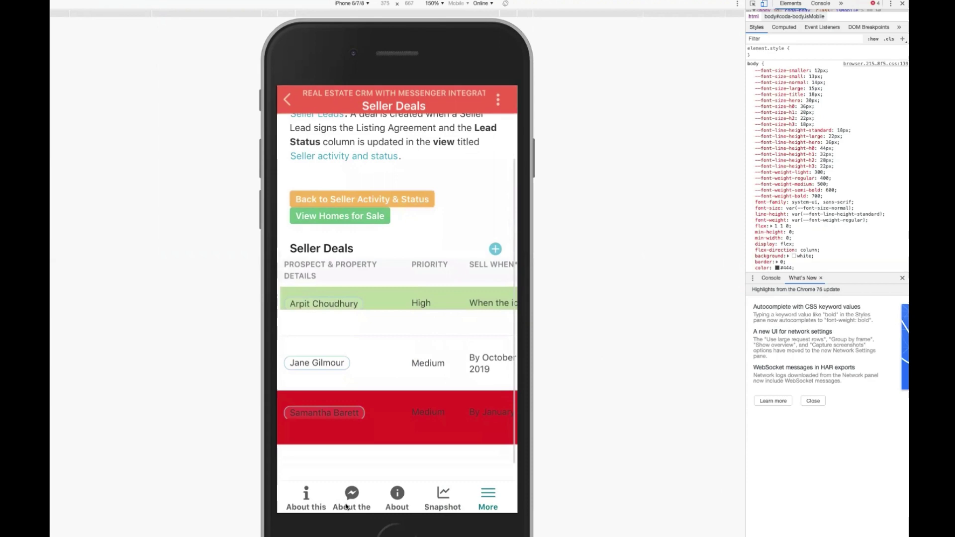